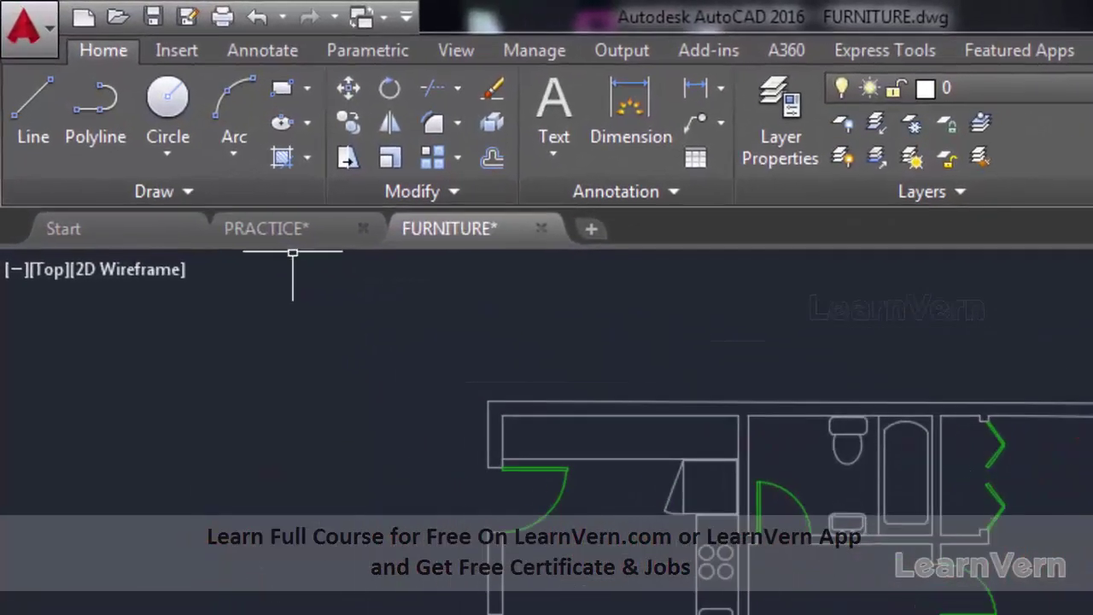
Glance at PRACTICE, return to FURNITURE, check its external references list, and recenter the plan
left_click(162, 130)
left_click(460, 237)
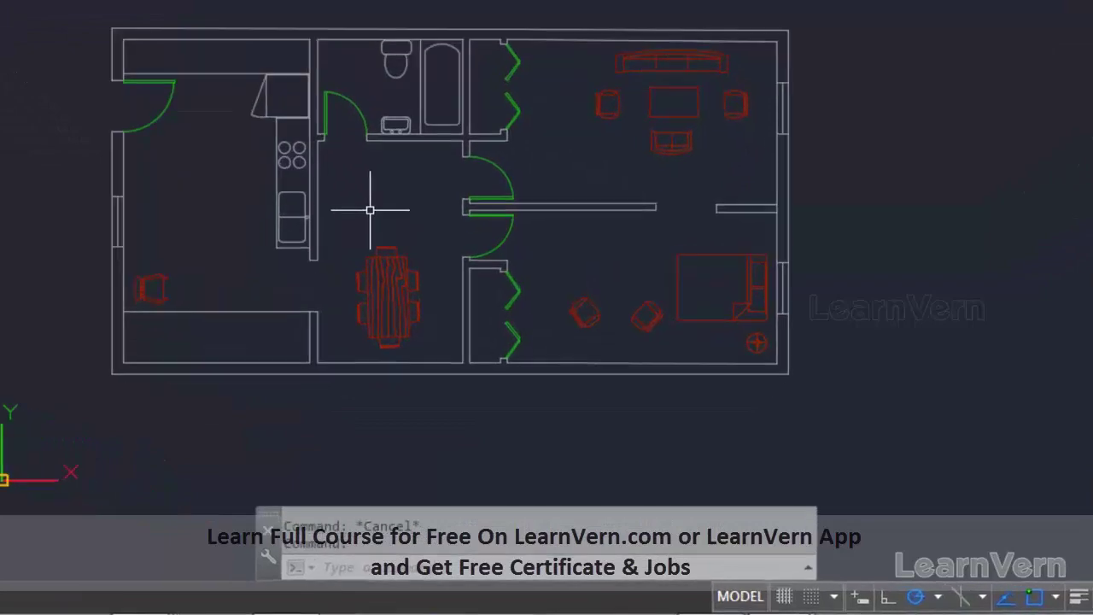
type("xre")
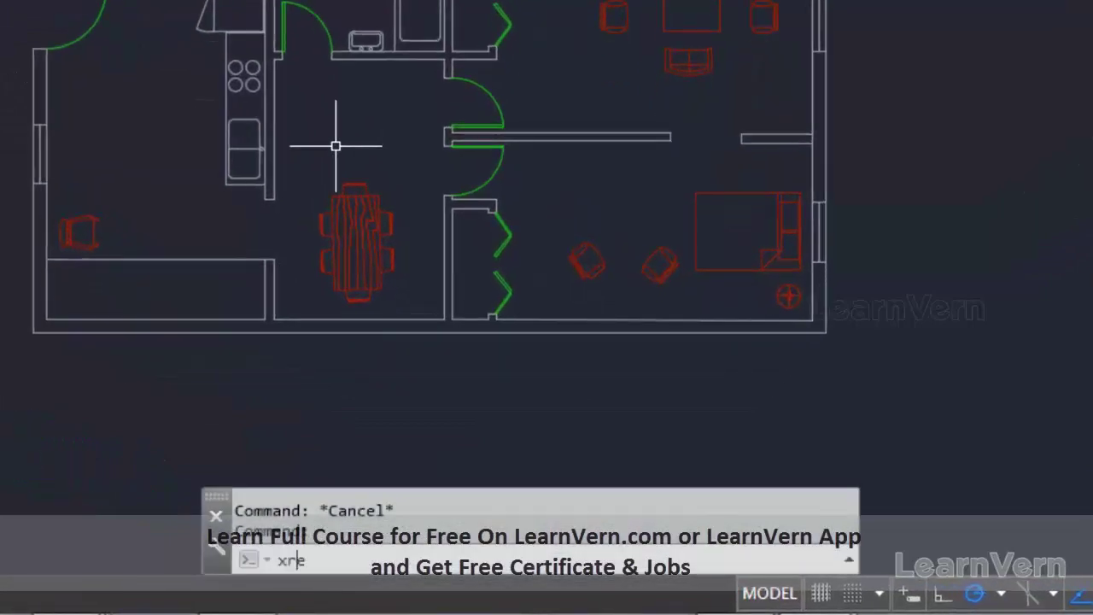
key("BackSpace")
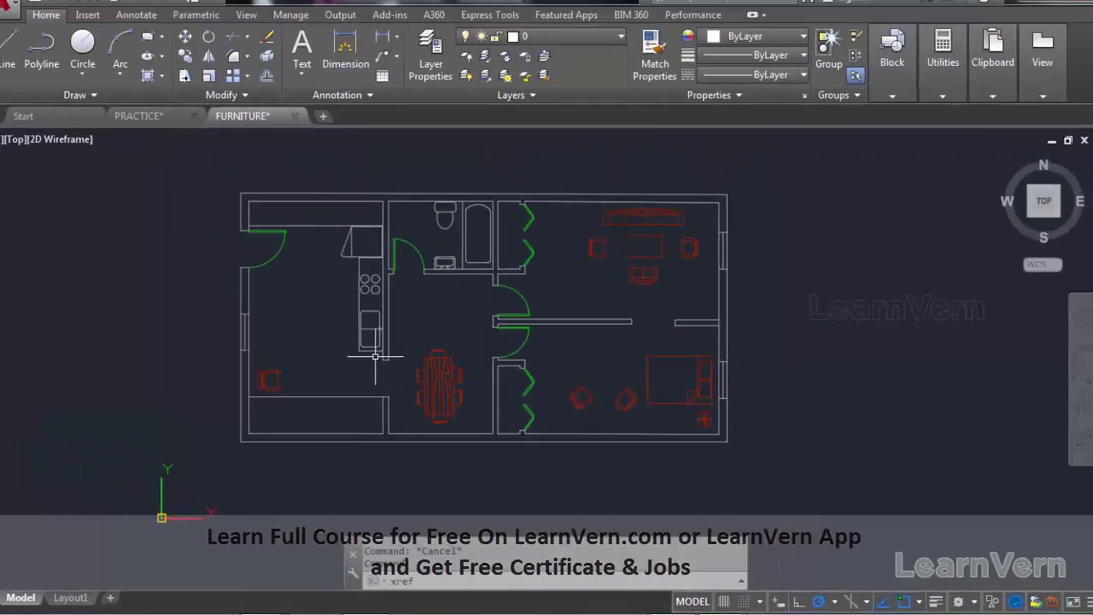
key("Return")
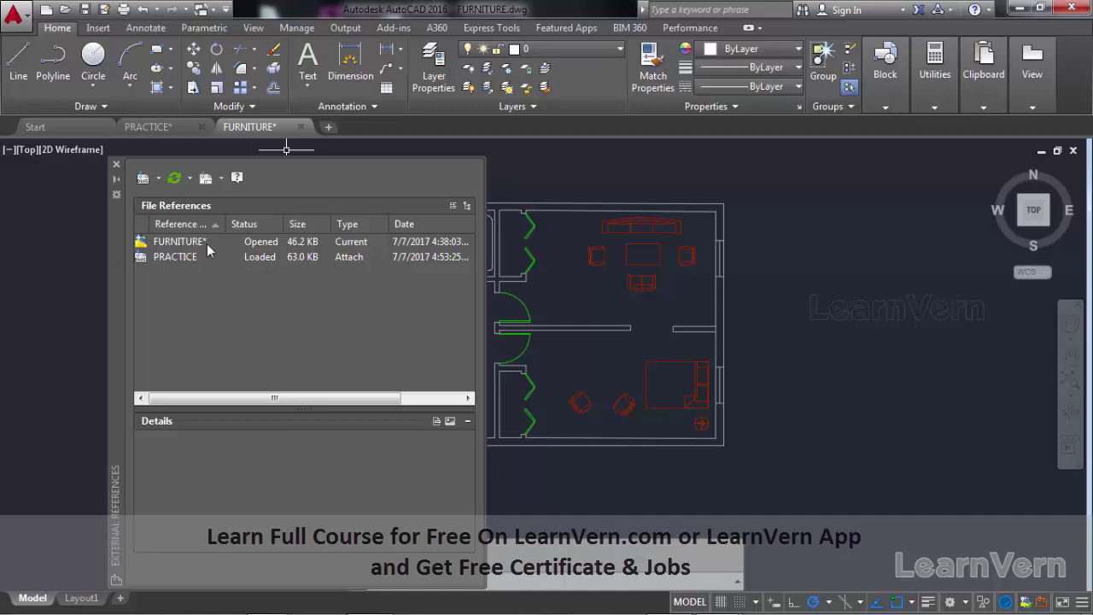
left_click(116, 165)
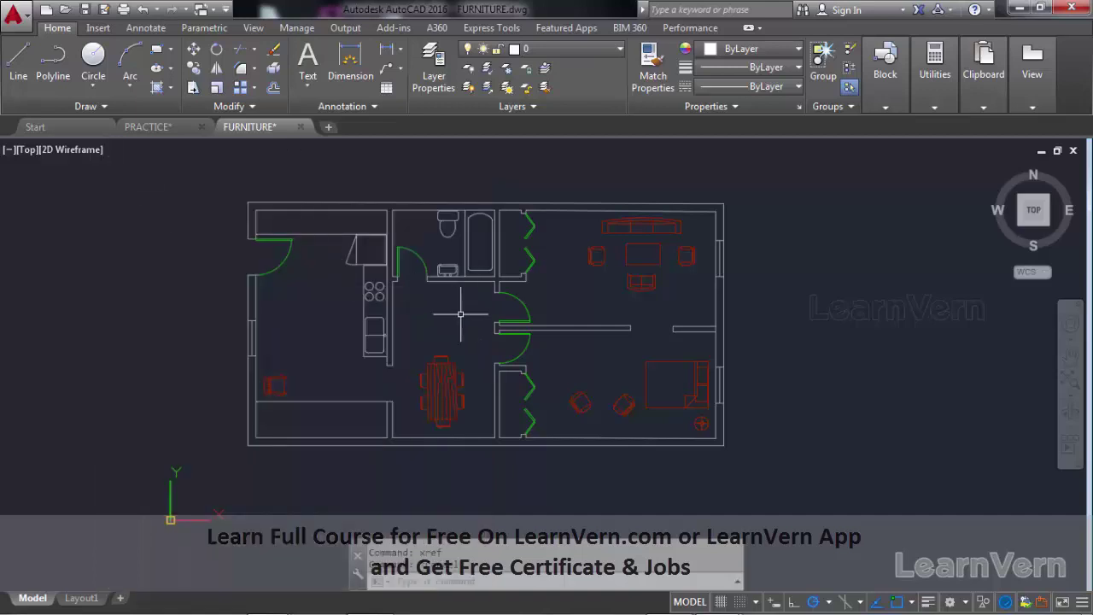
middle_click_drag(459, 314, 440, 322)
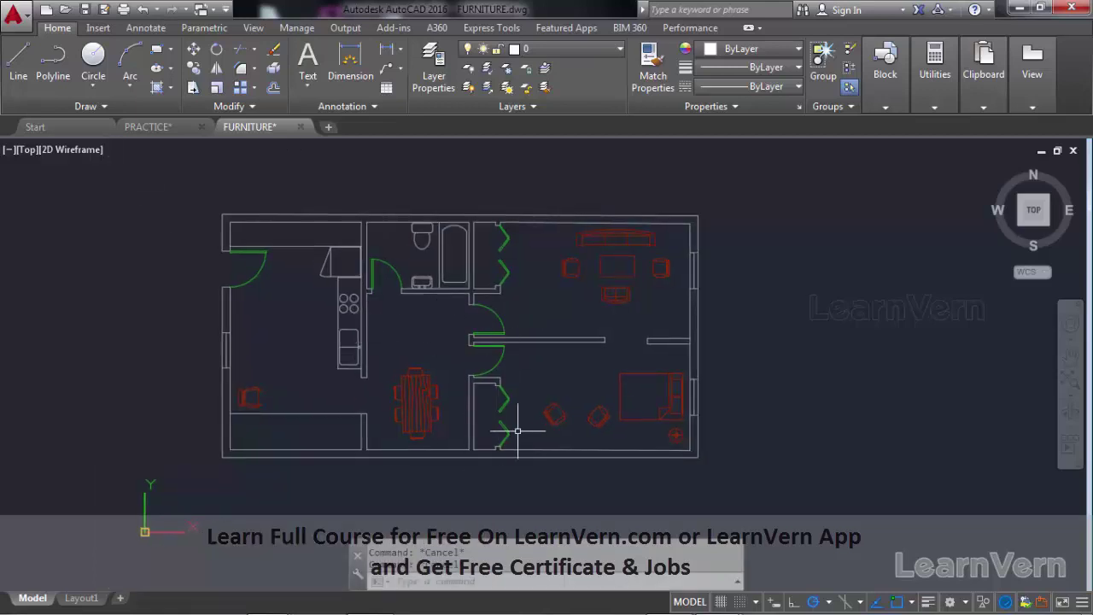
mouse_move(528, 430)
middle_mouse_down()
mouse_move(543, 410)
mouse_move(521, 429)
middle_mouse_up()
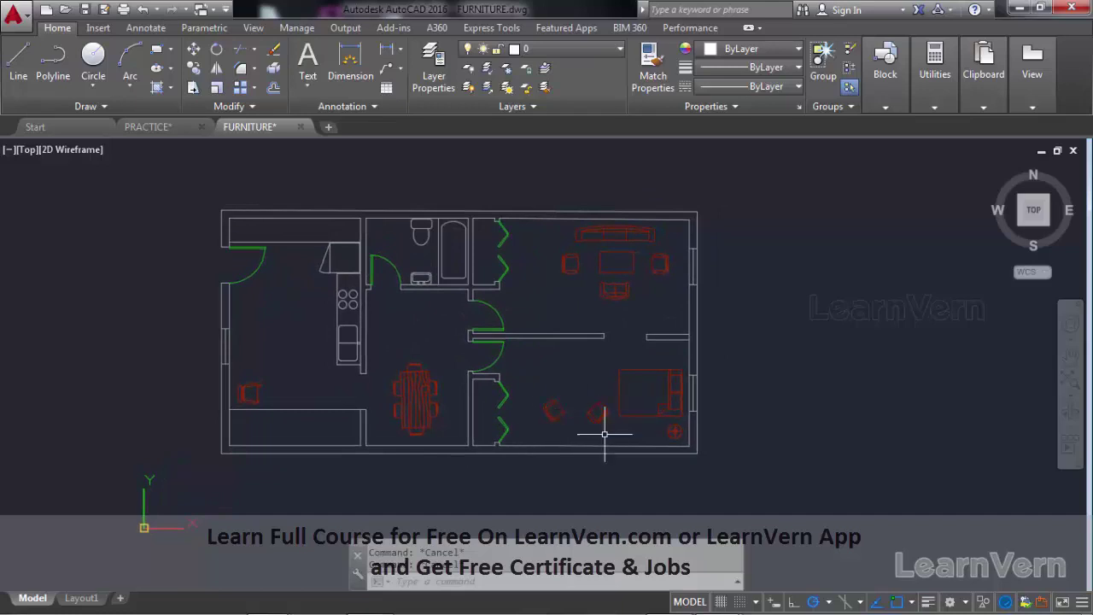
scroll(586, 419, "up", 2)
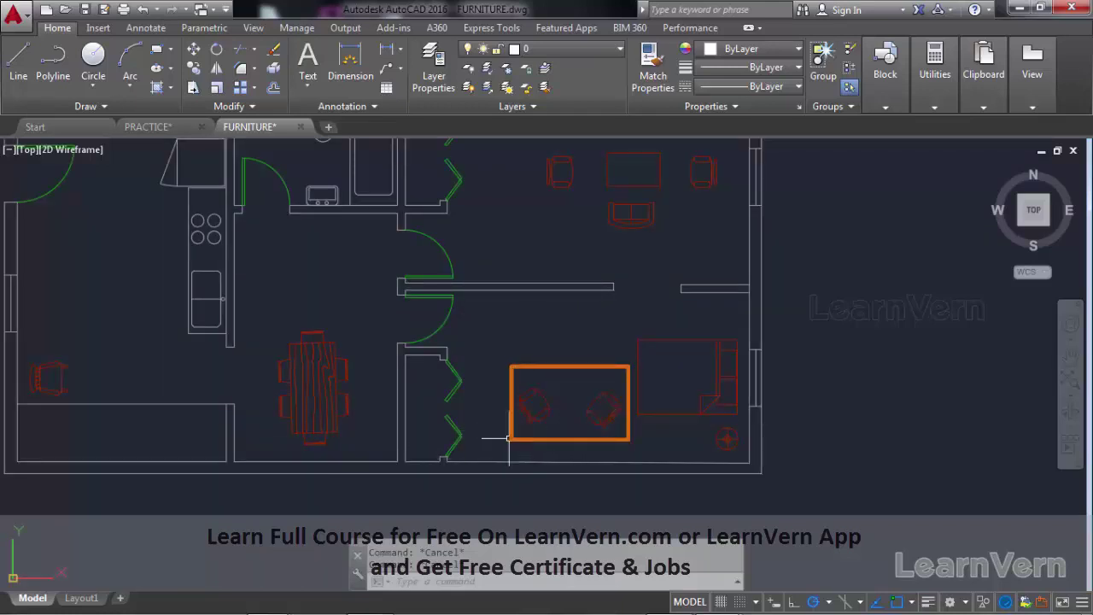
Move both lower-room chairs down to the bottom wall and save the FURNITURE drawing
type("m")
key("Return")
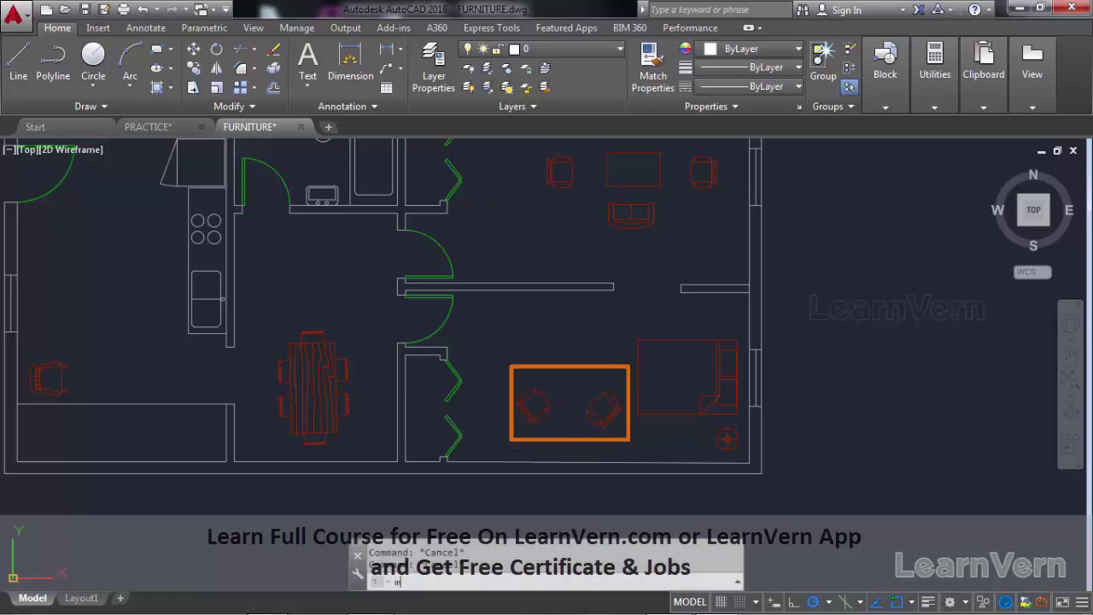
left_click(623, 443)
left_click(475, 359)
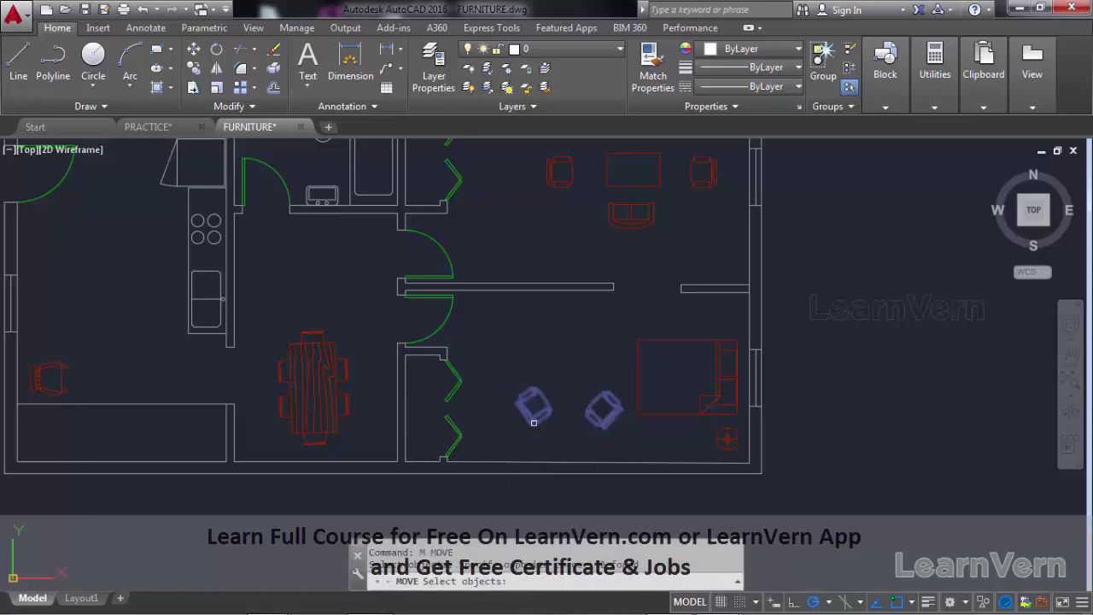
key("Return")
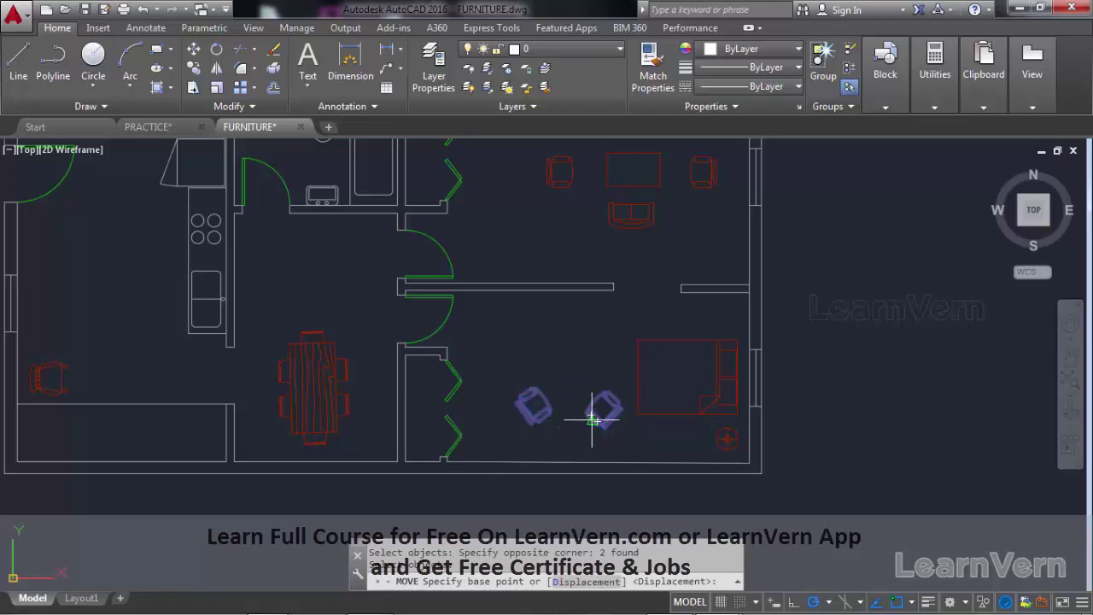
left_click(593, 421)
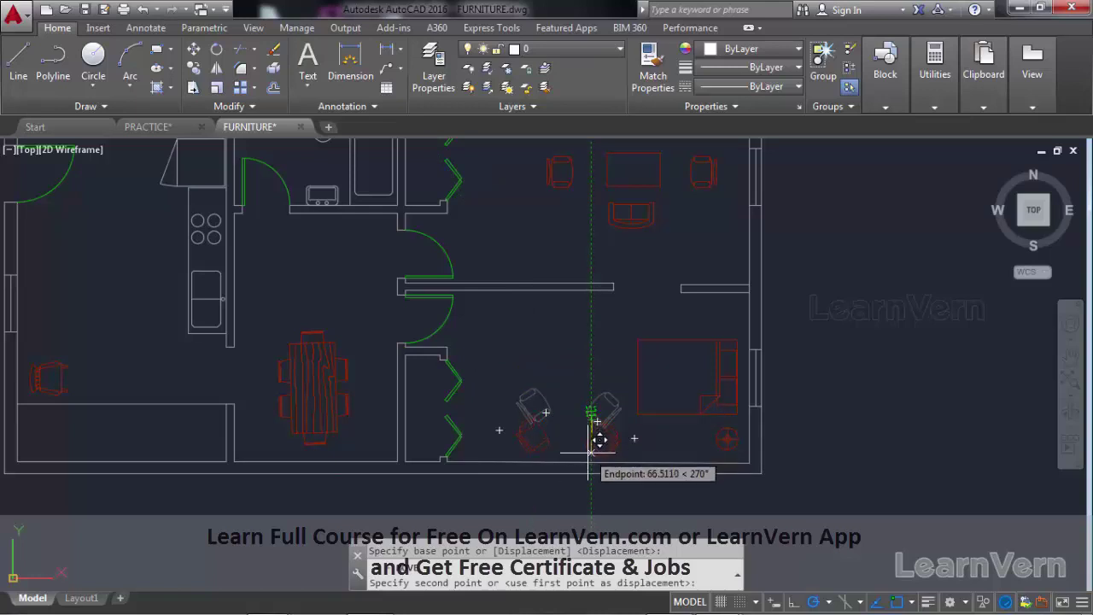
left_click(589, 453)
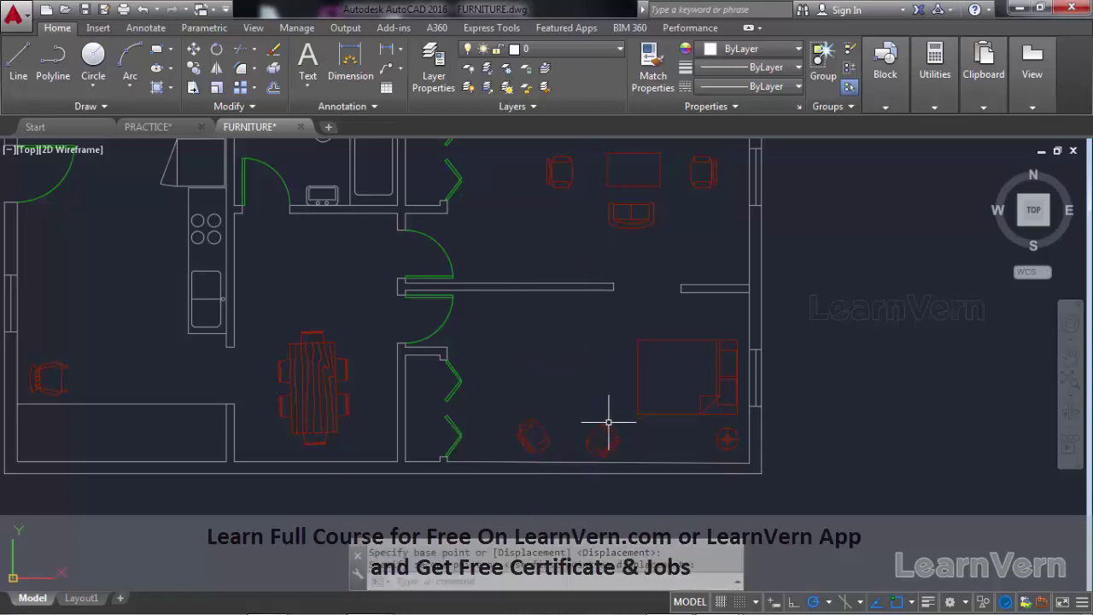
scroll(498, 419, "down", 3)
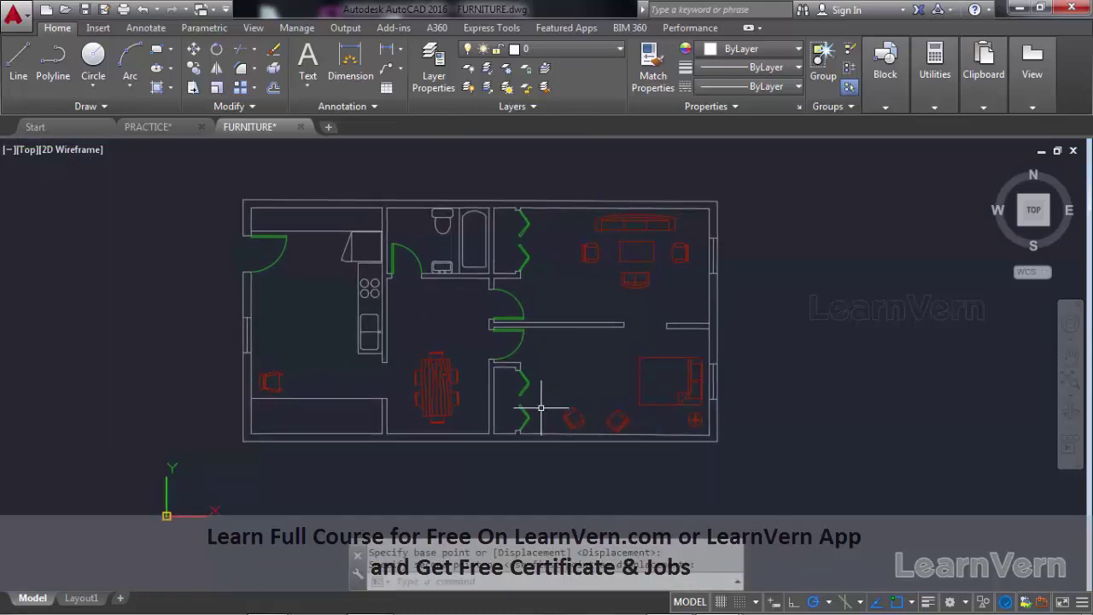
key("ctrl+s")
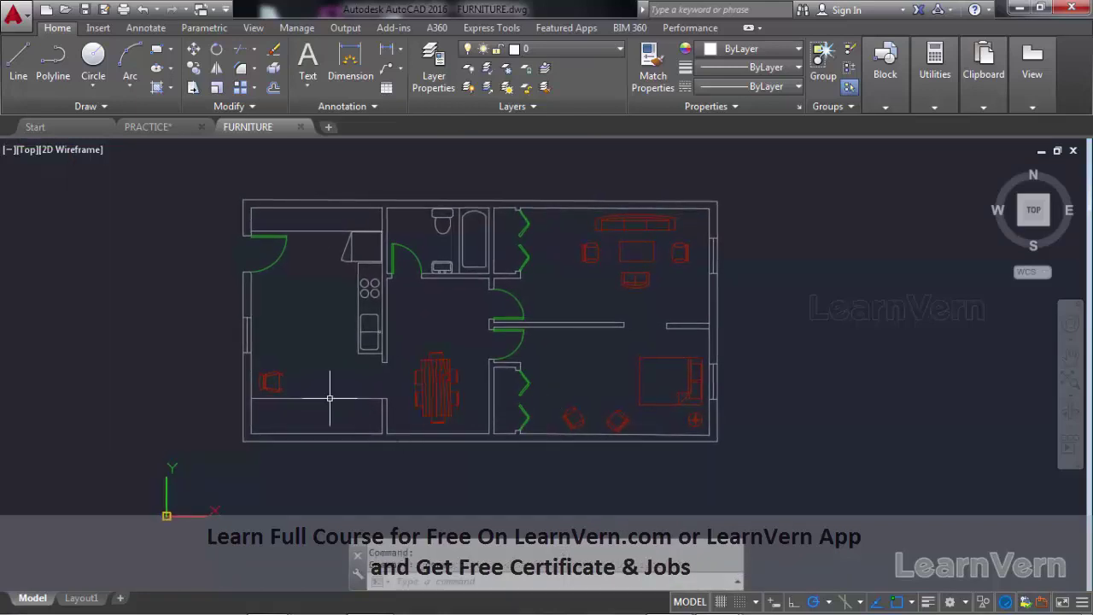
In PRACTICE, reload the changed FURNITURE xref from the notification balloon
left_click(151, 128)
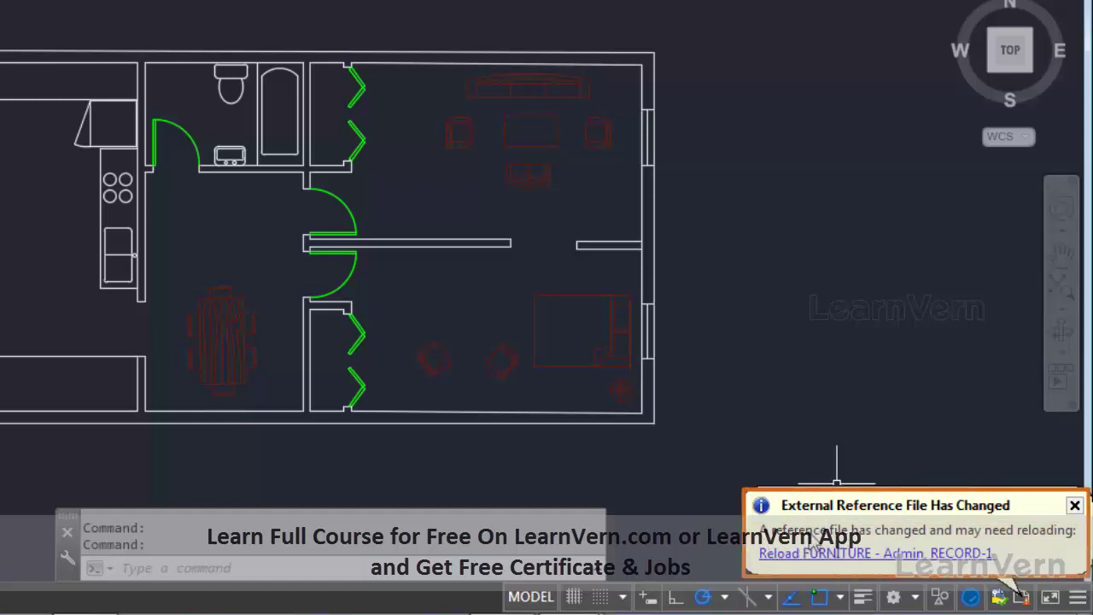
left_click(876, 553)
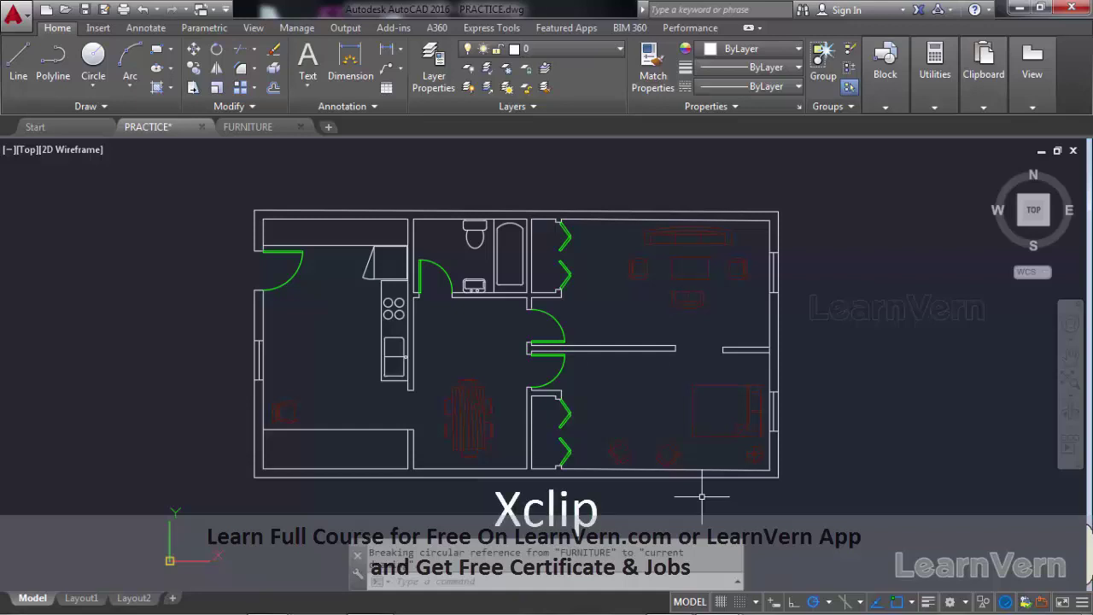
XCLIP the FURNITURE xref with a new rectangular boundary around the lower-right bedroom
type("x")
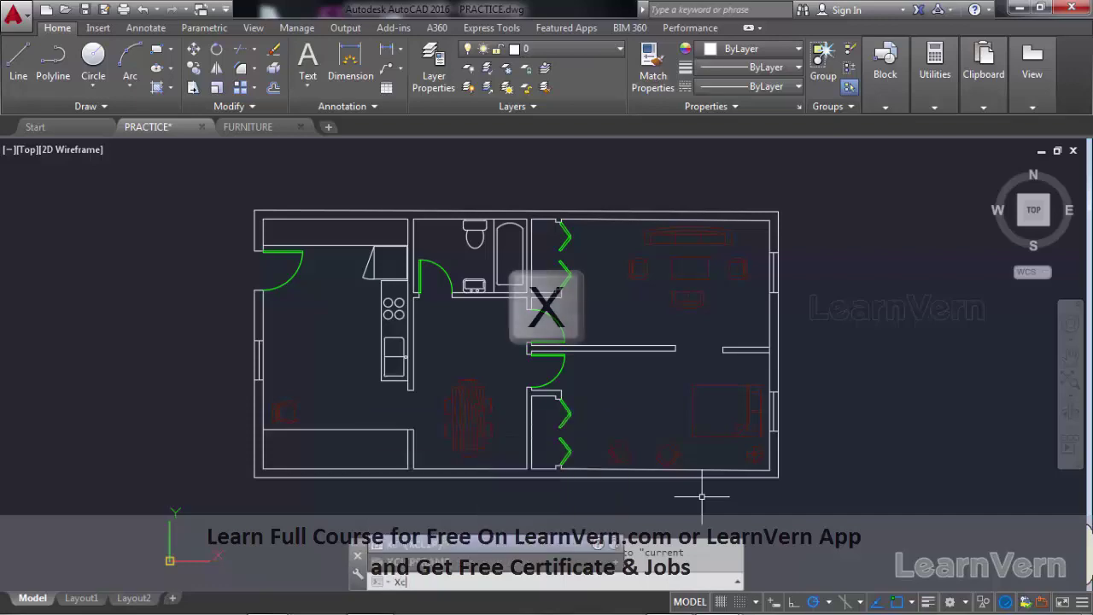
type("c")
key("Return")
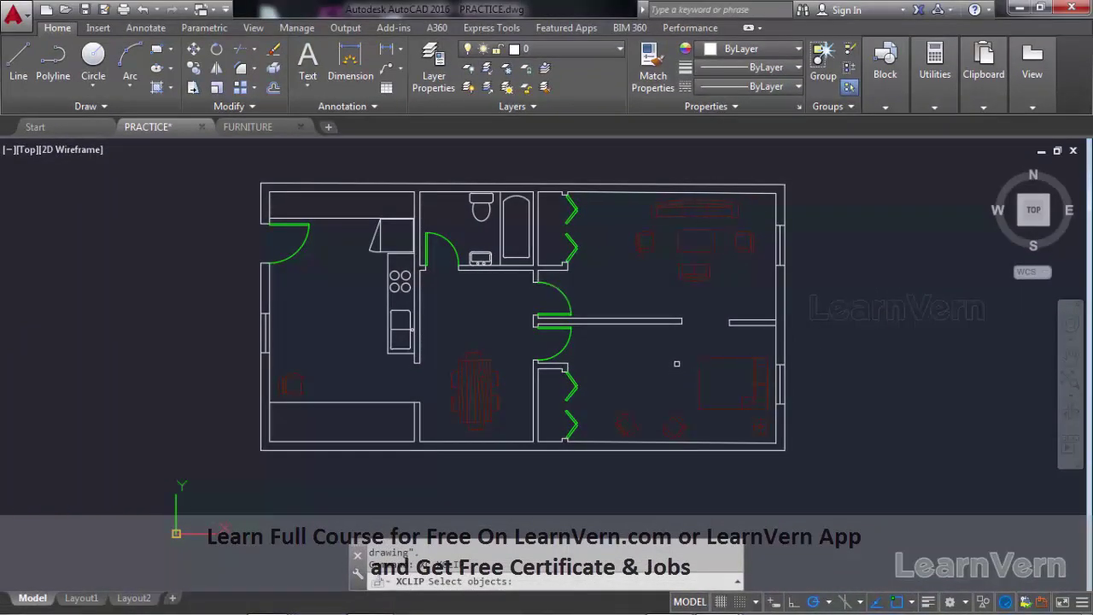
left_click(290, 377)
key("Return")
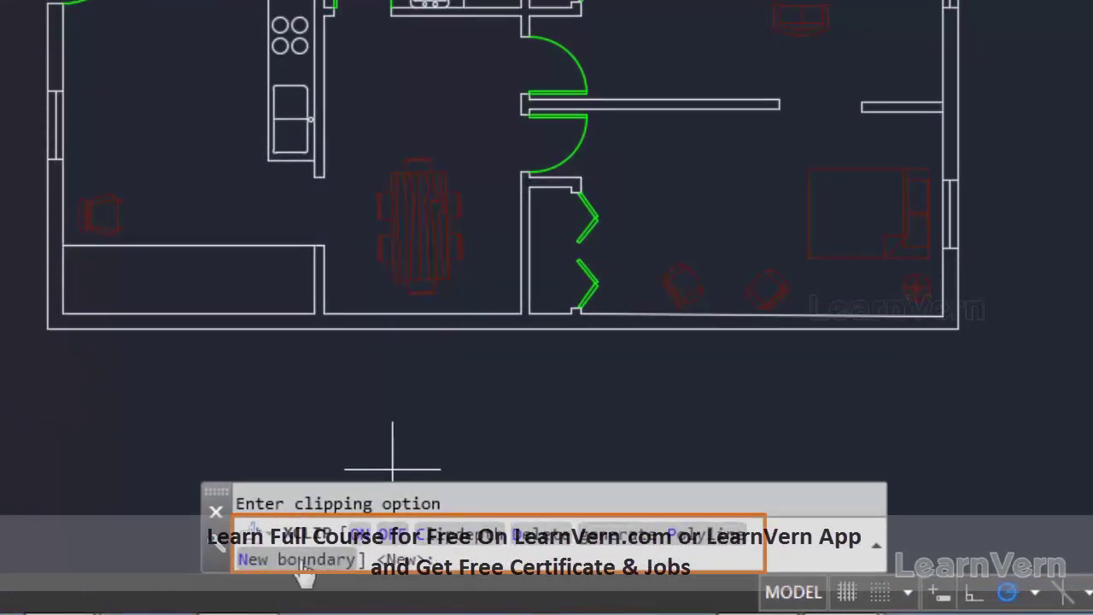
left_click(290, 559)
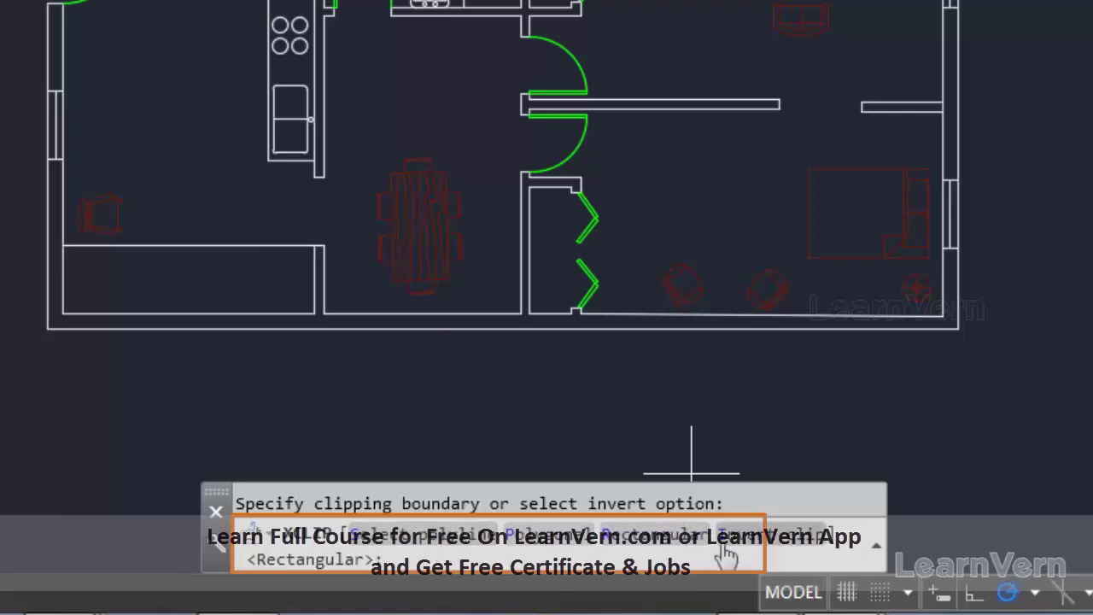
left_click(640, 536)
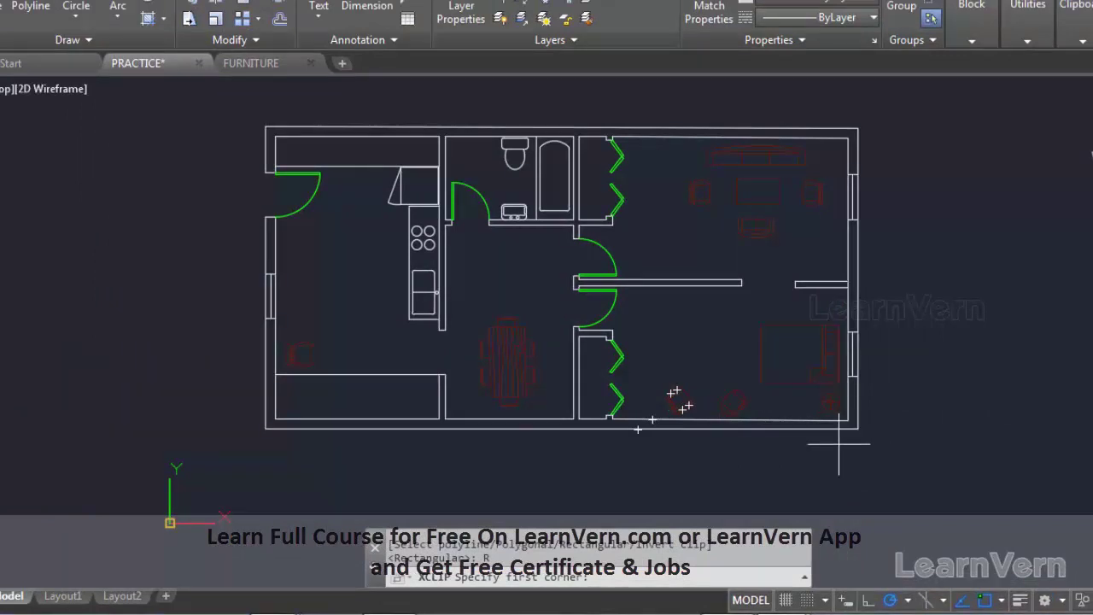
left_click(639, 297)
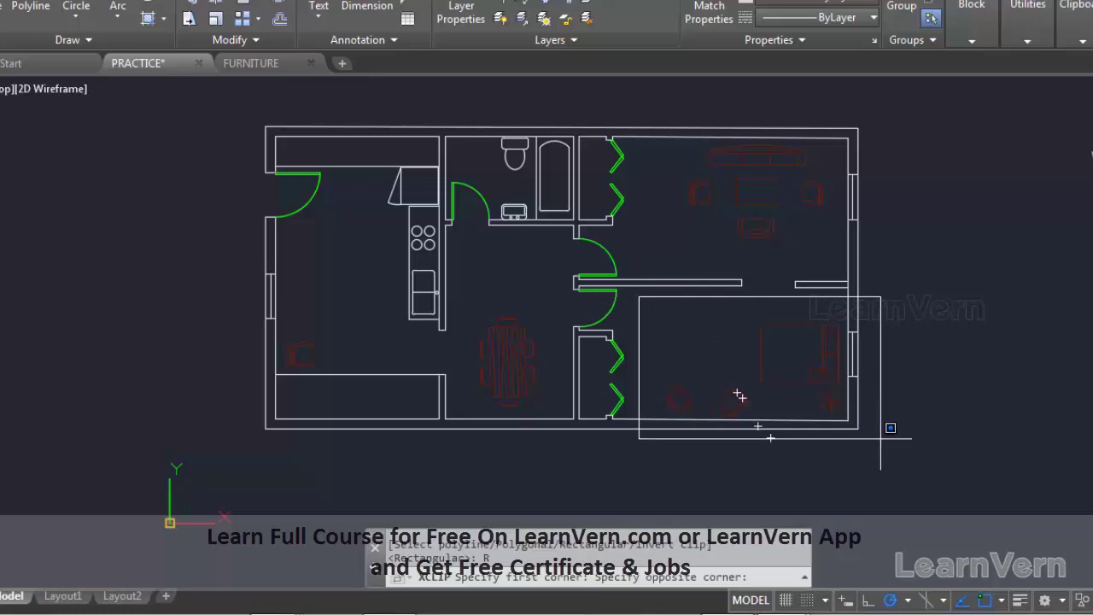
left_click(881, 438)
middle_click_drag(895, 395, 847, 395)
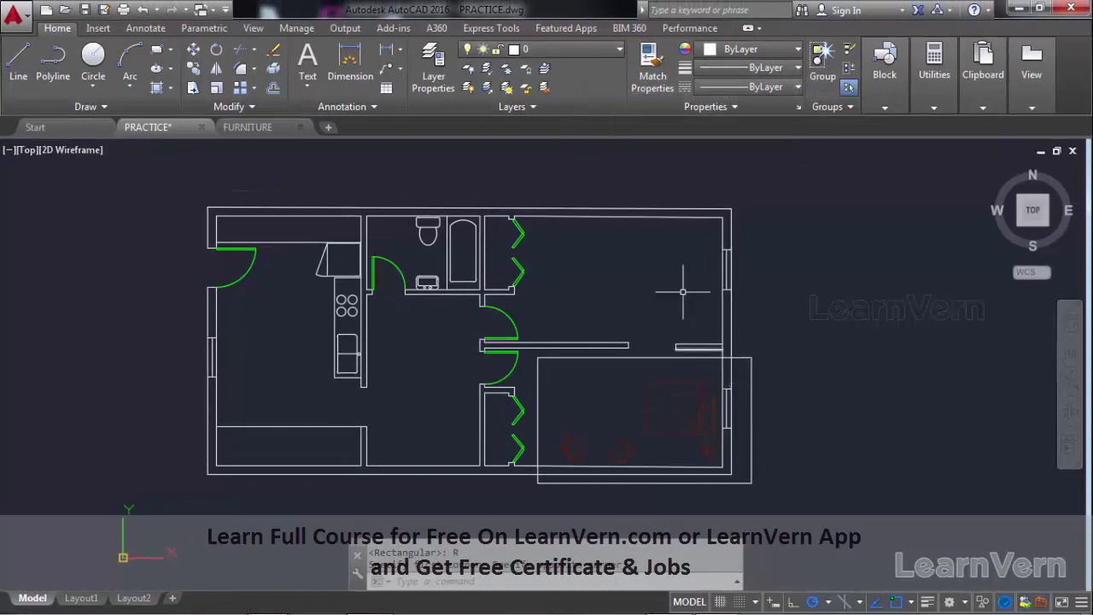
Create a new layer named 1 in the Layer Properties Manager
left_click(556, 55)
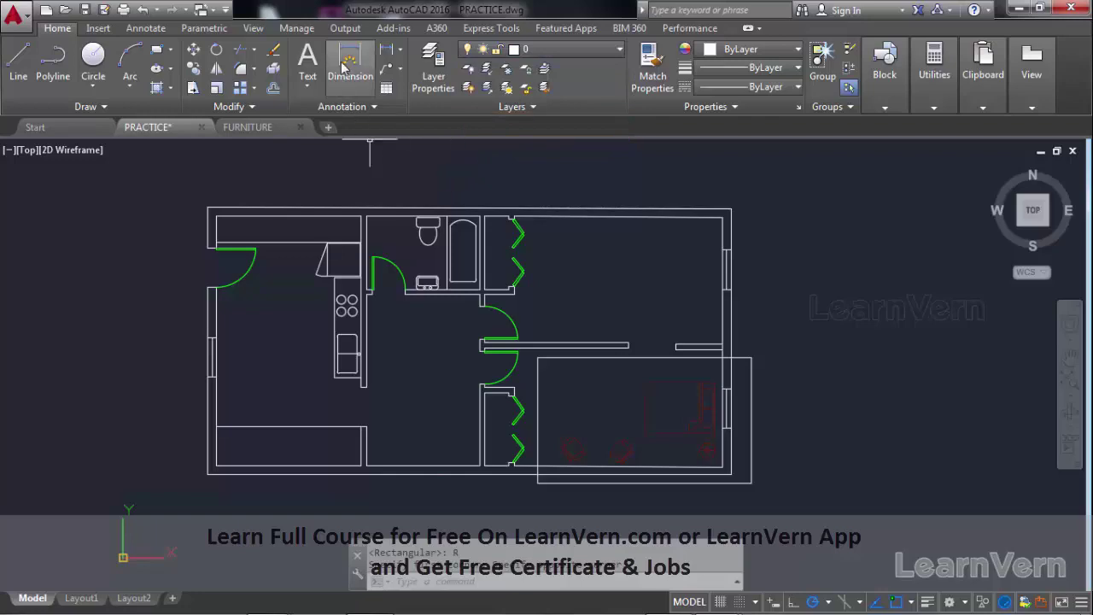
left_click(433, 67)
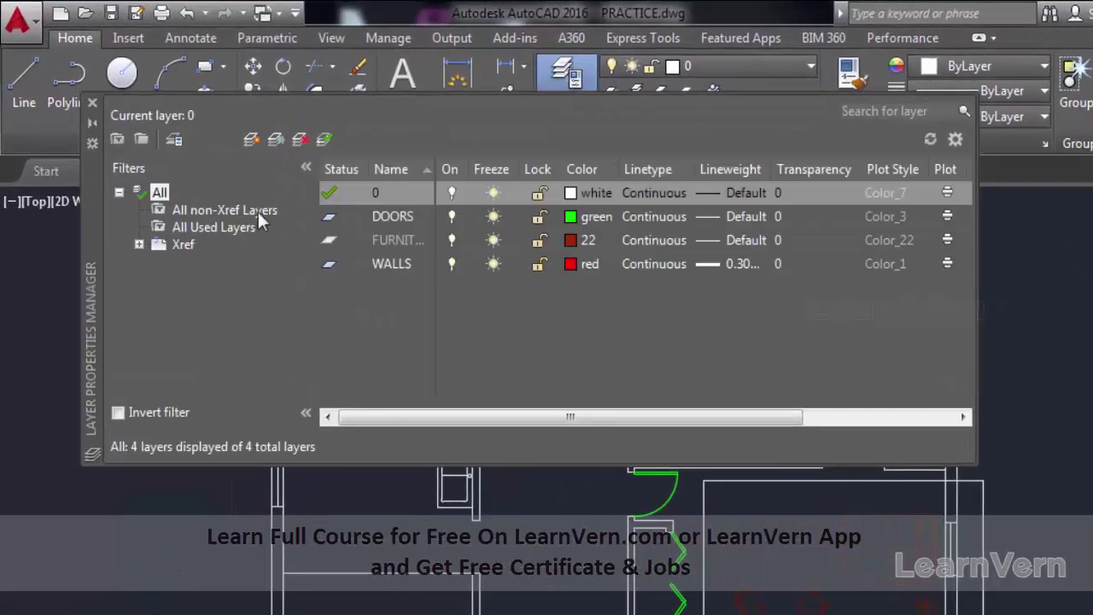
left_click(252, 142)
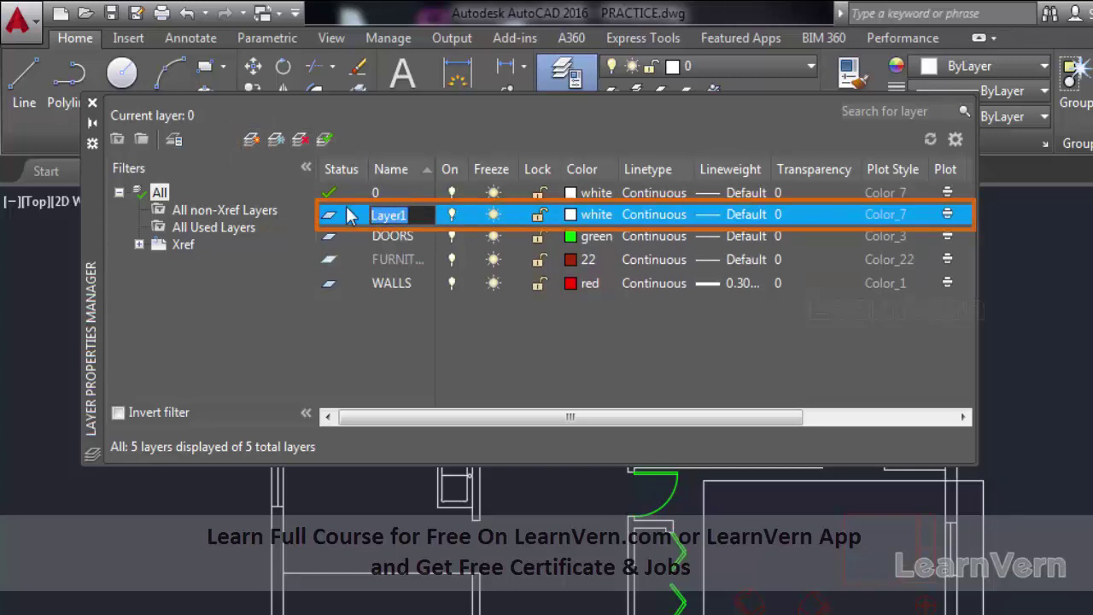
type("1")
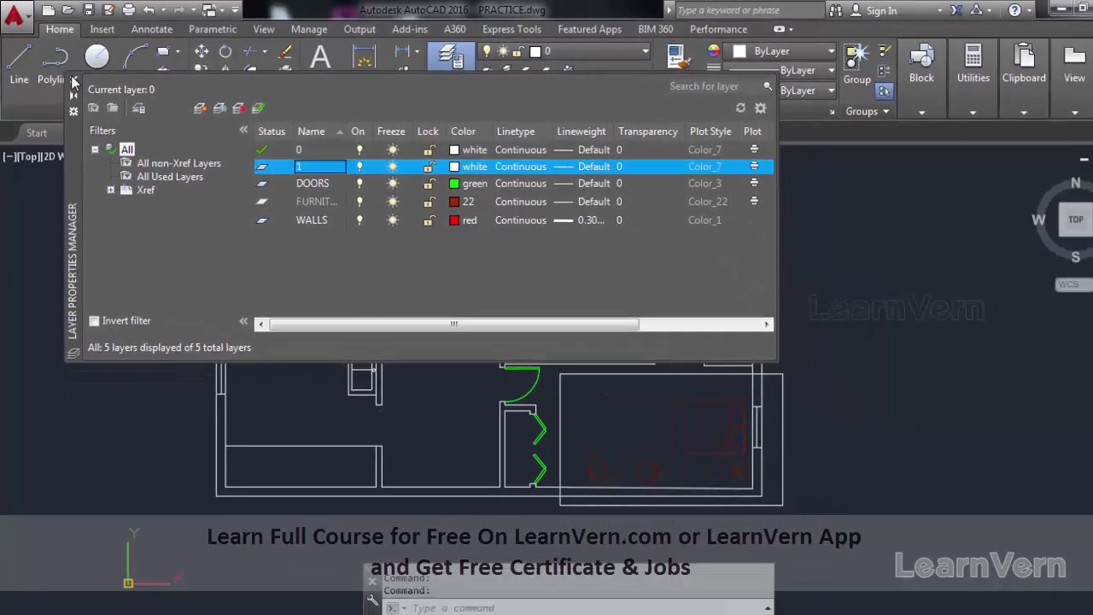
left_click(92, 103)
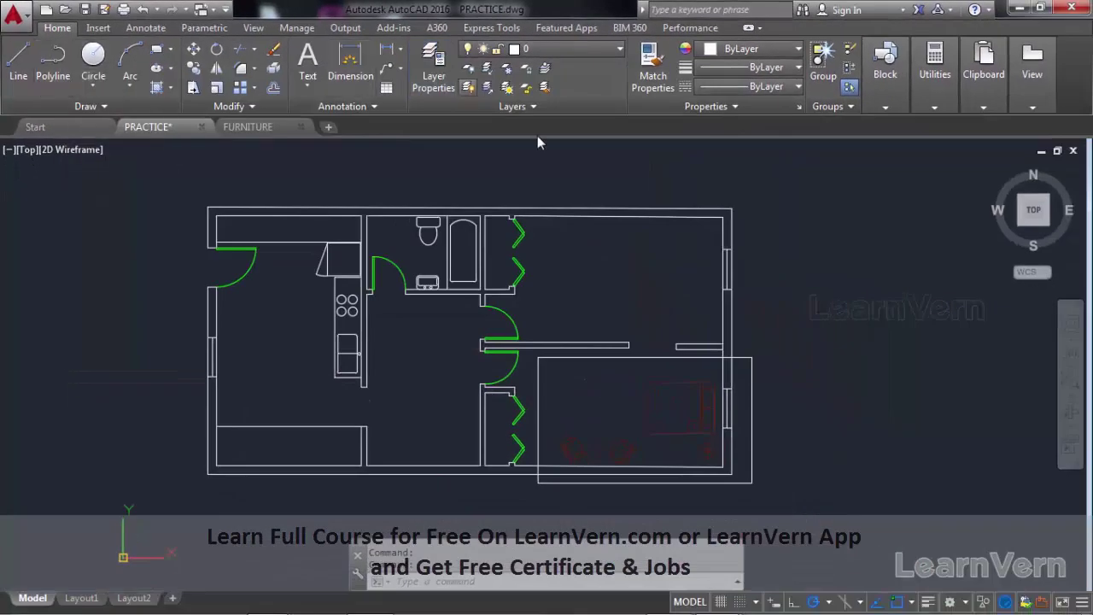
Put the FURNITURE xref on layer 1, then turn layer 1 off to hide the clip frame
left_click(751, 414)
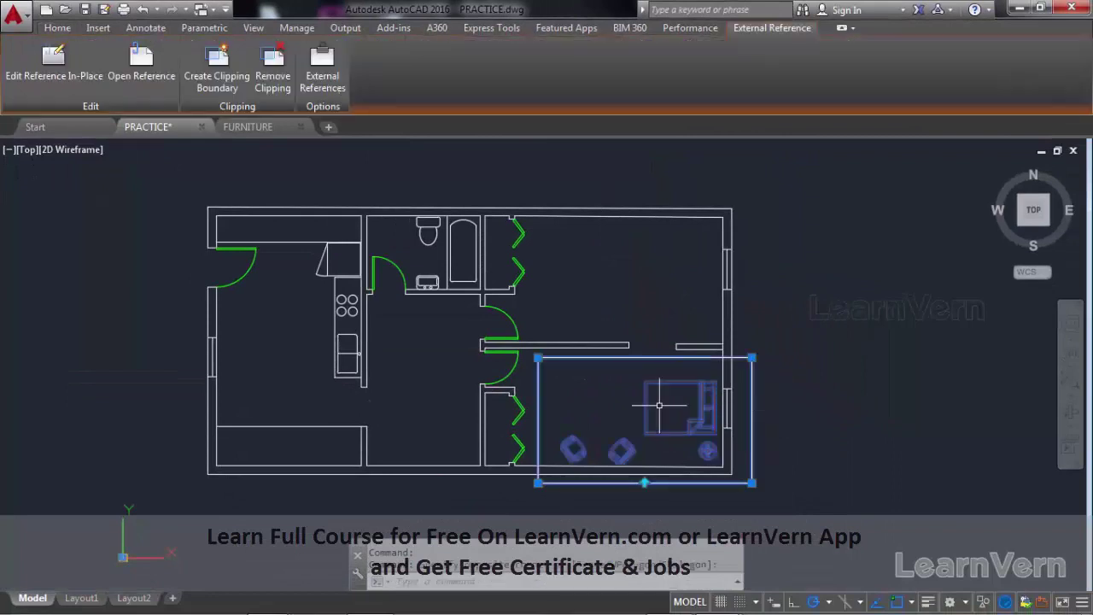
left_click(65, 29)
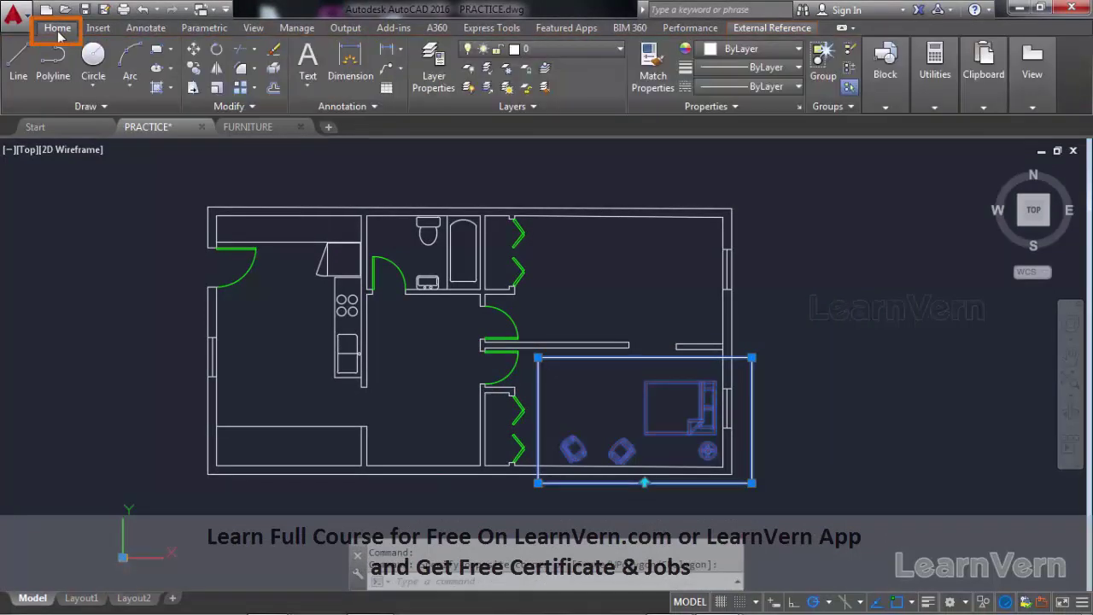
left_click(547, 48)
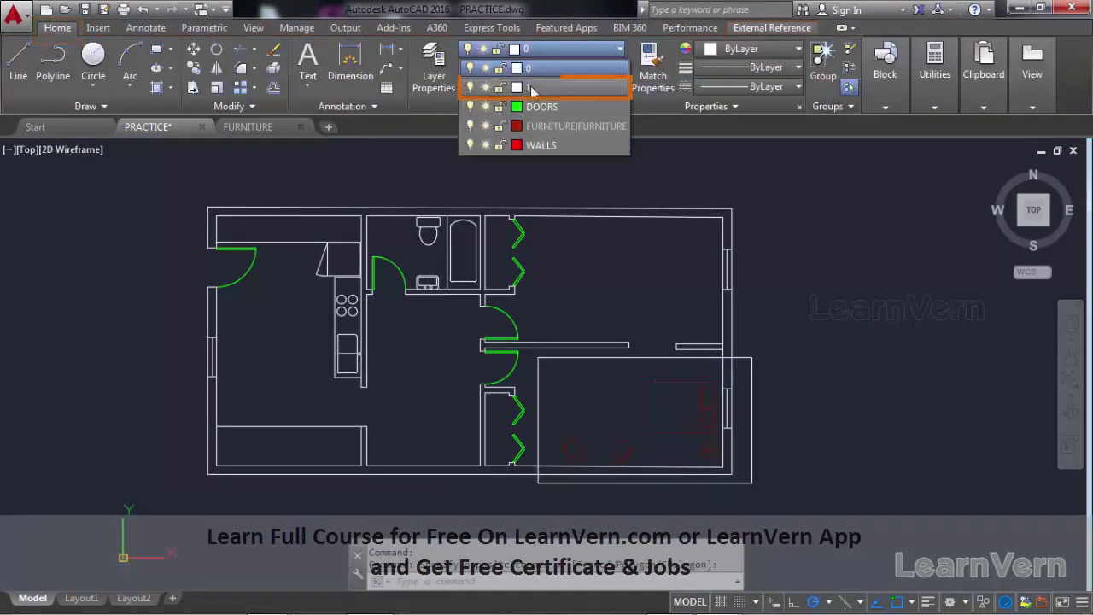
left_click(543, 87)
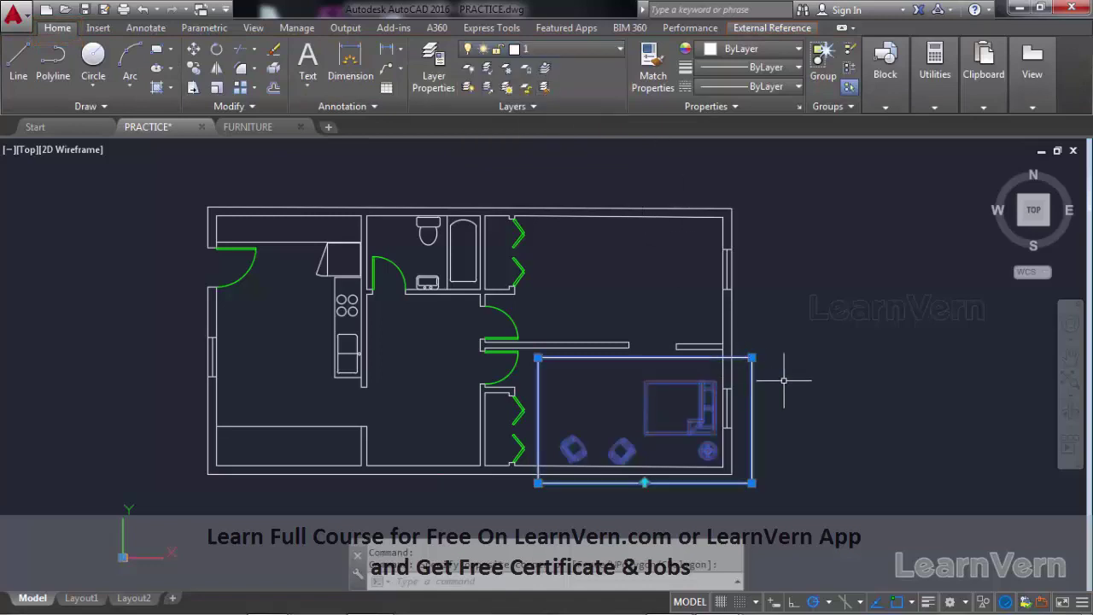
key("Escape")
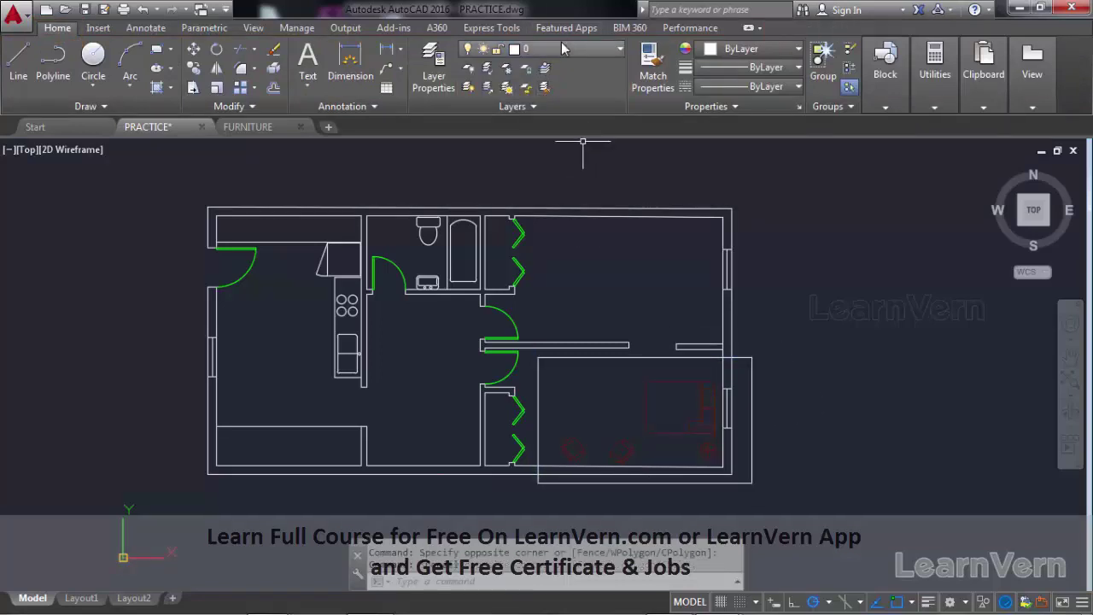
left_click(562, 49)
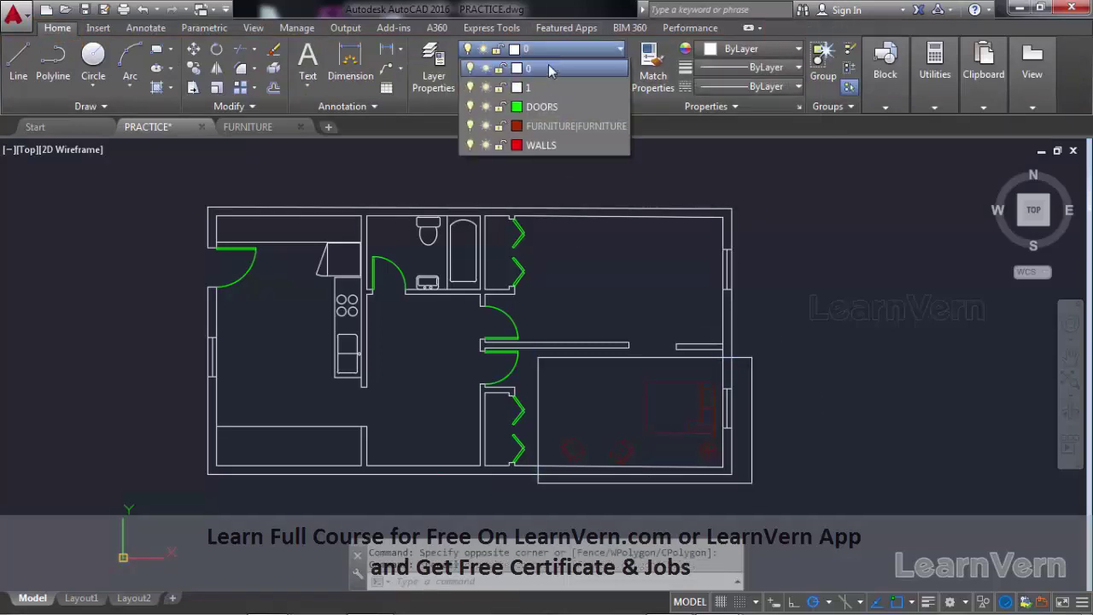
left_click(471, 89)
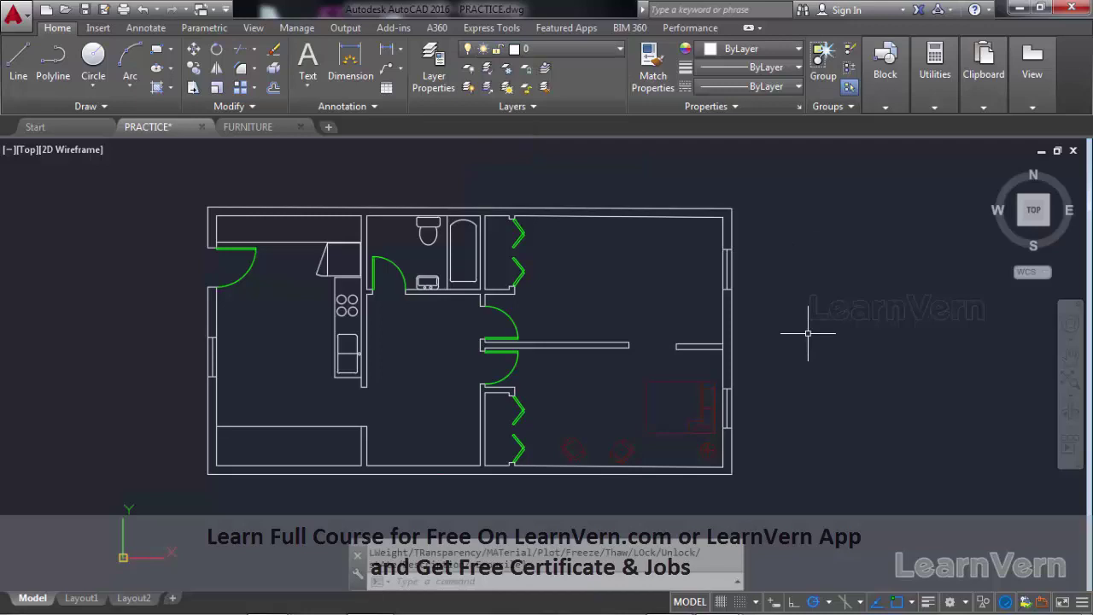
Turn layer 1 back on and remove the clipping from the FURNITURE xref
left_click(564, 49)
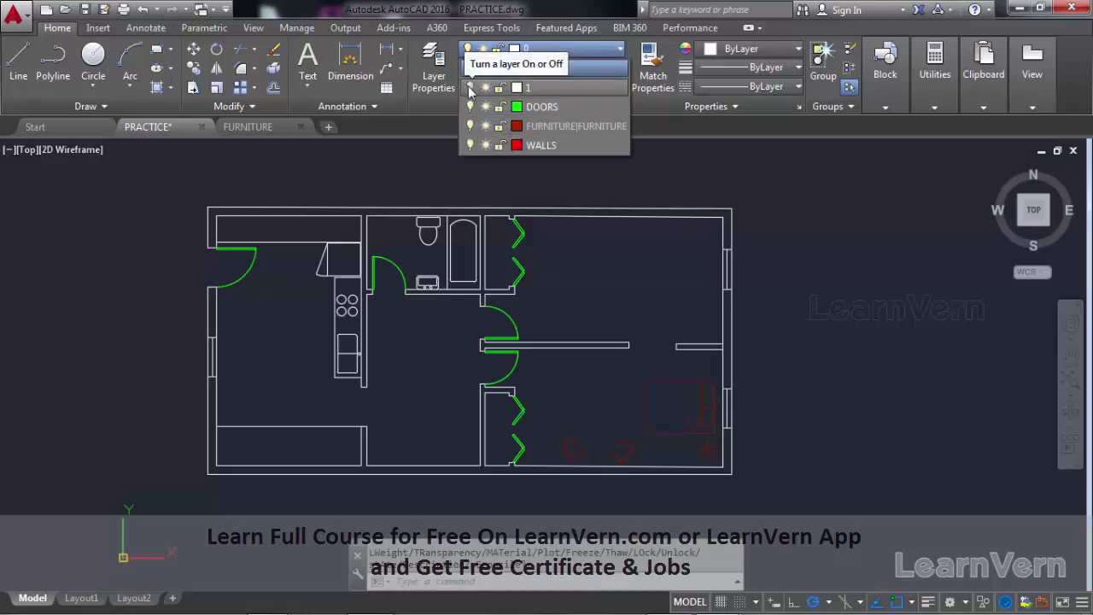
left_click(471, 89)
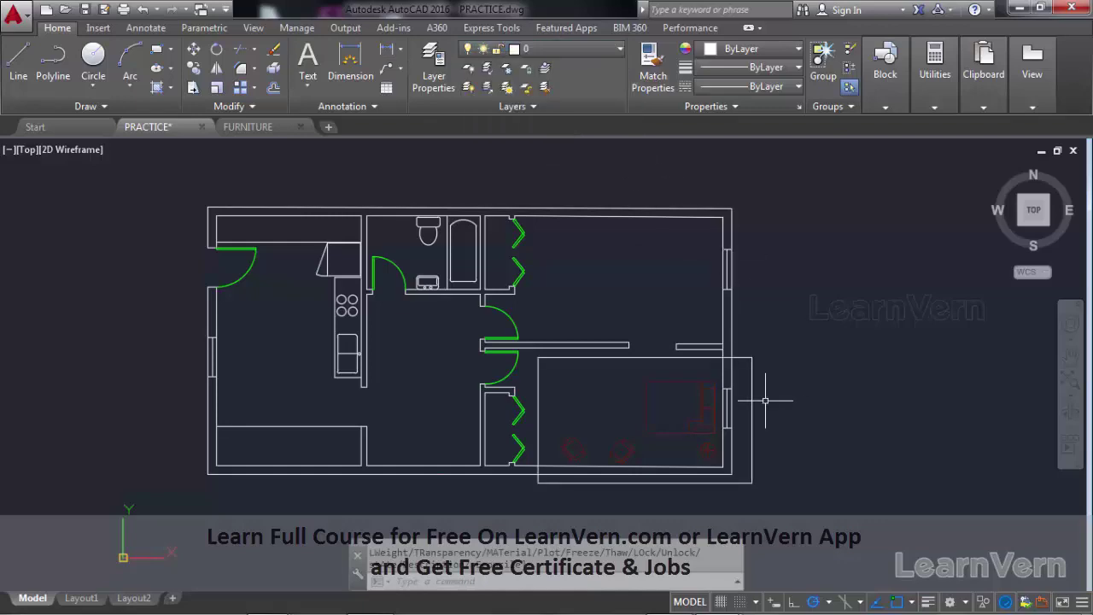
left_click(753, 363)
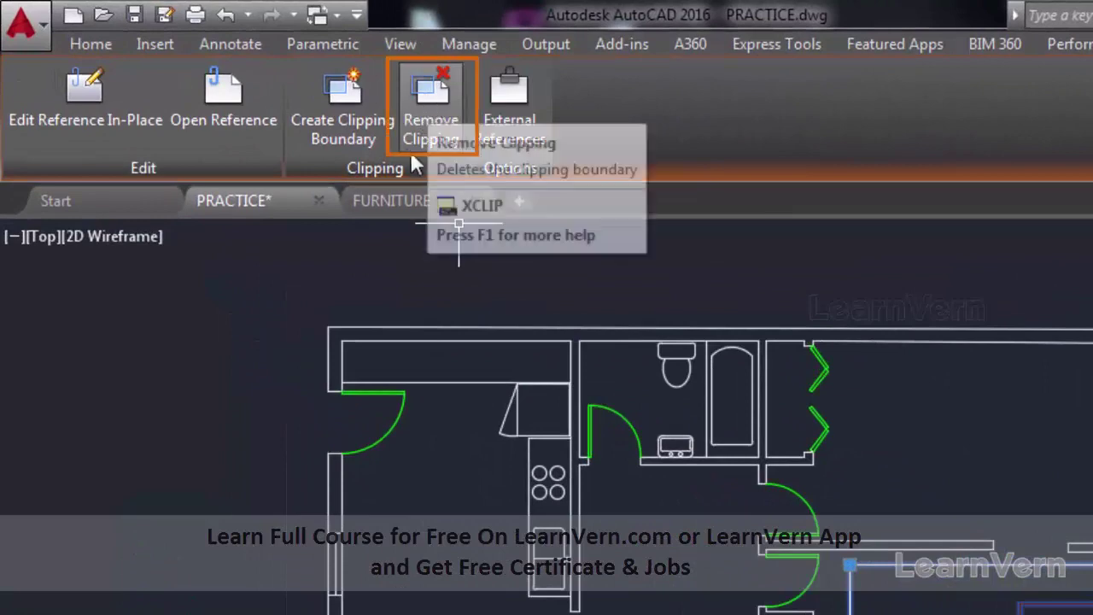
left_click(420, 118)
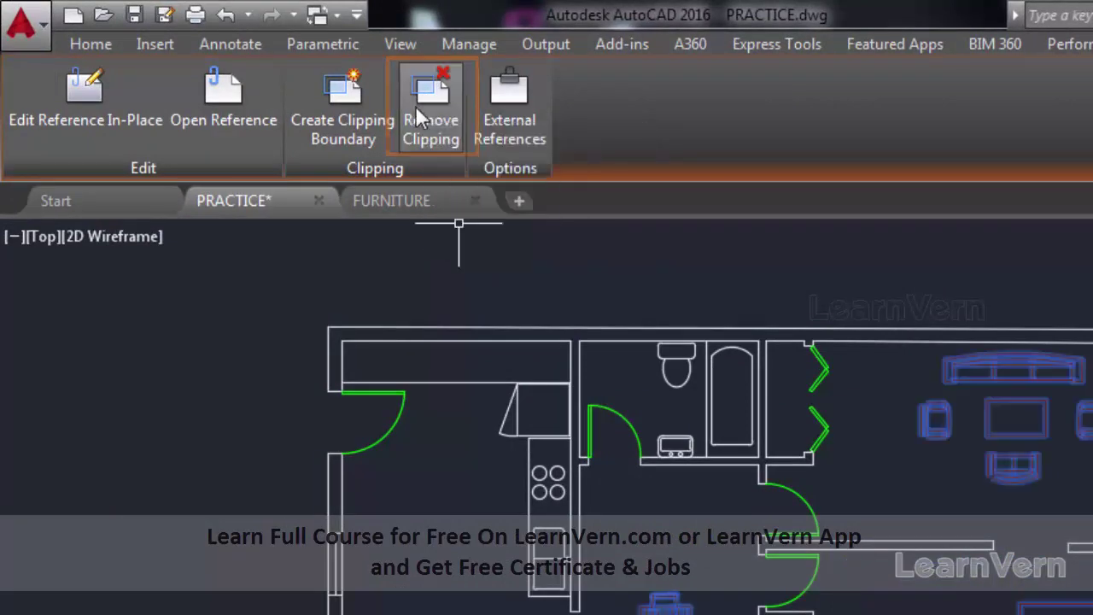
key("Escape")
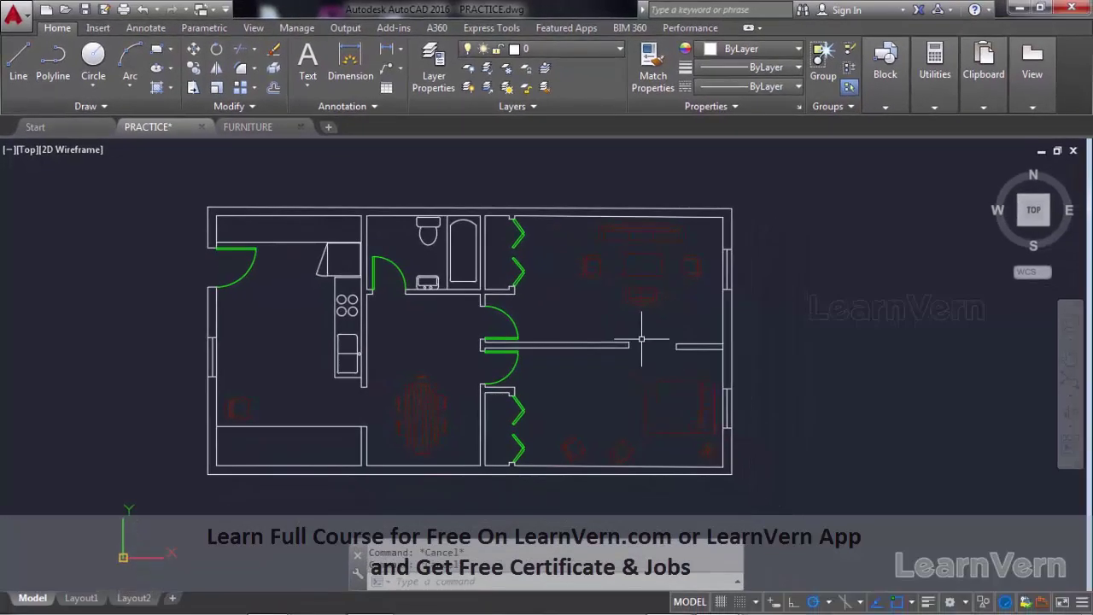
Unload FURNITURE from the XR External References palette and dock the palette on the right
type("xr")
key("Return")
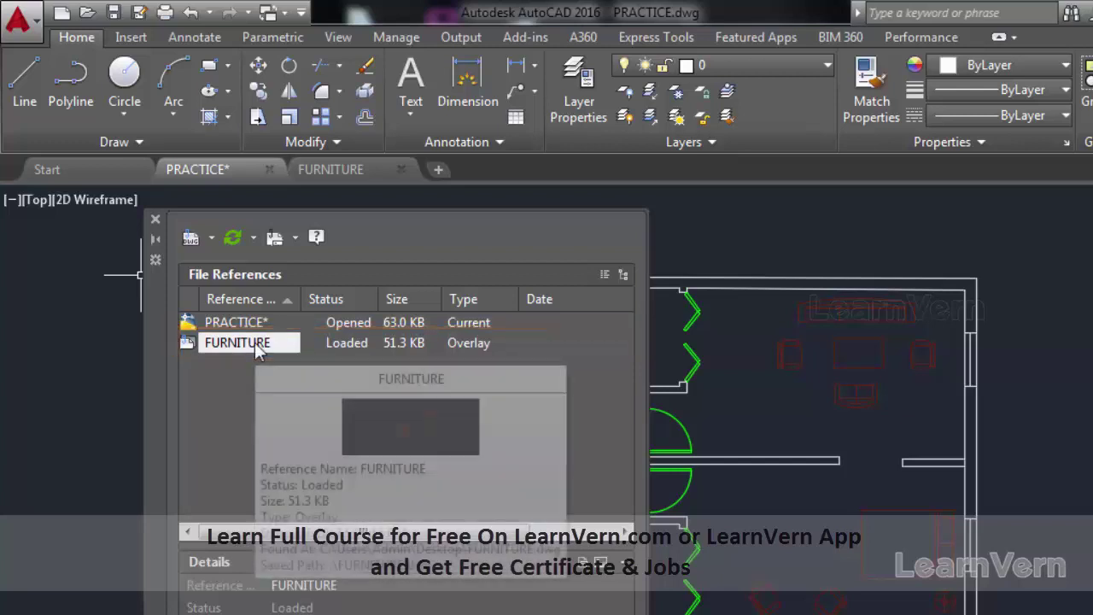
right_click(256, 343)
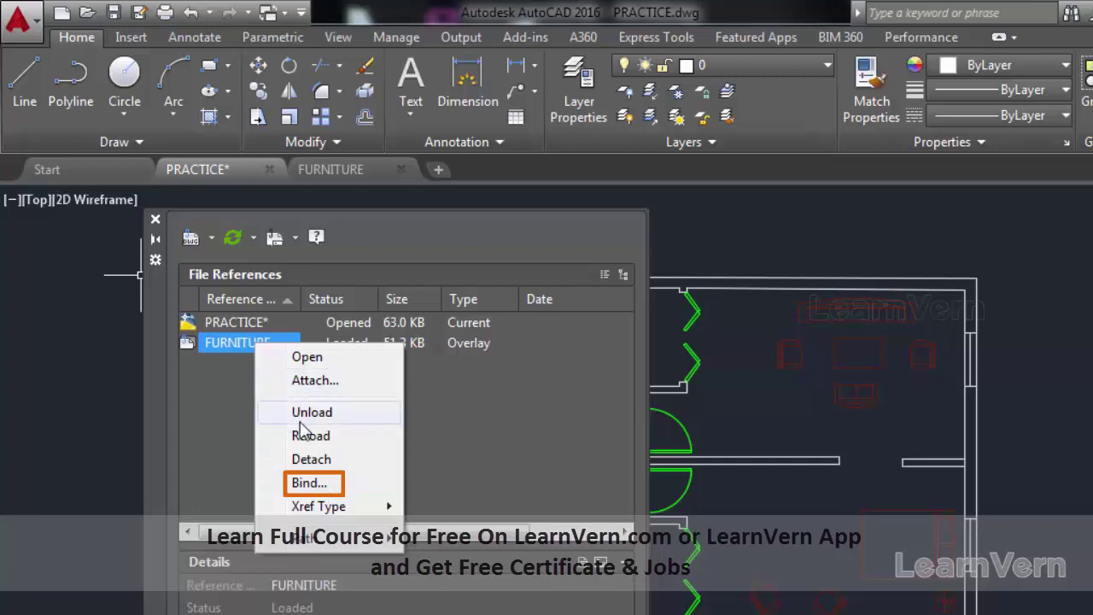
left_click(315, 411)
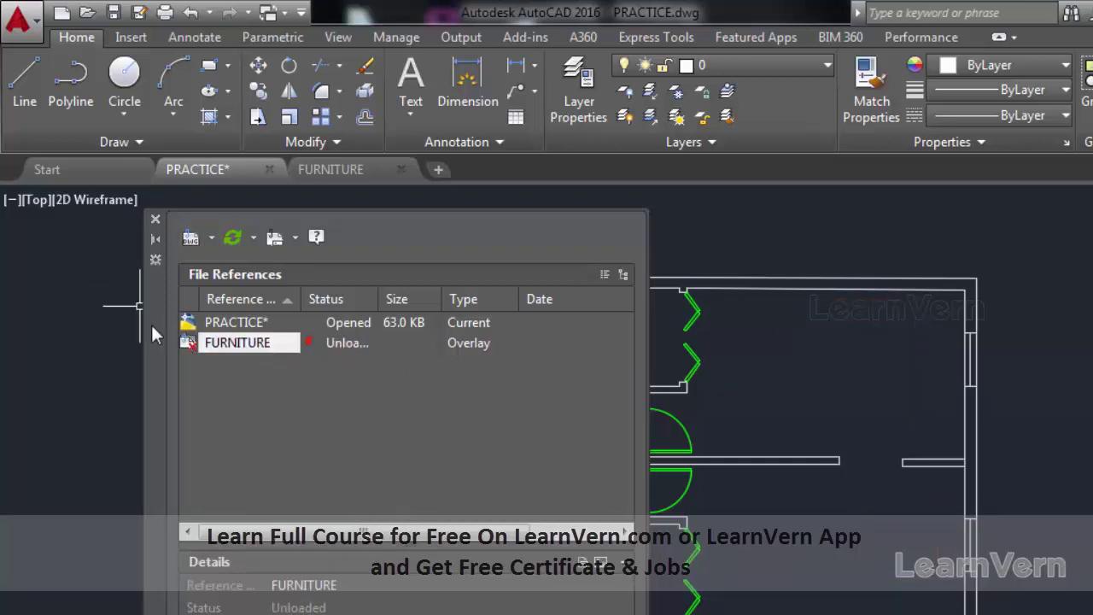
left_click_drag(154, 333, 923, 303)
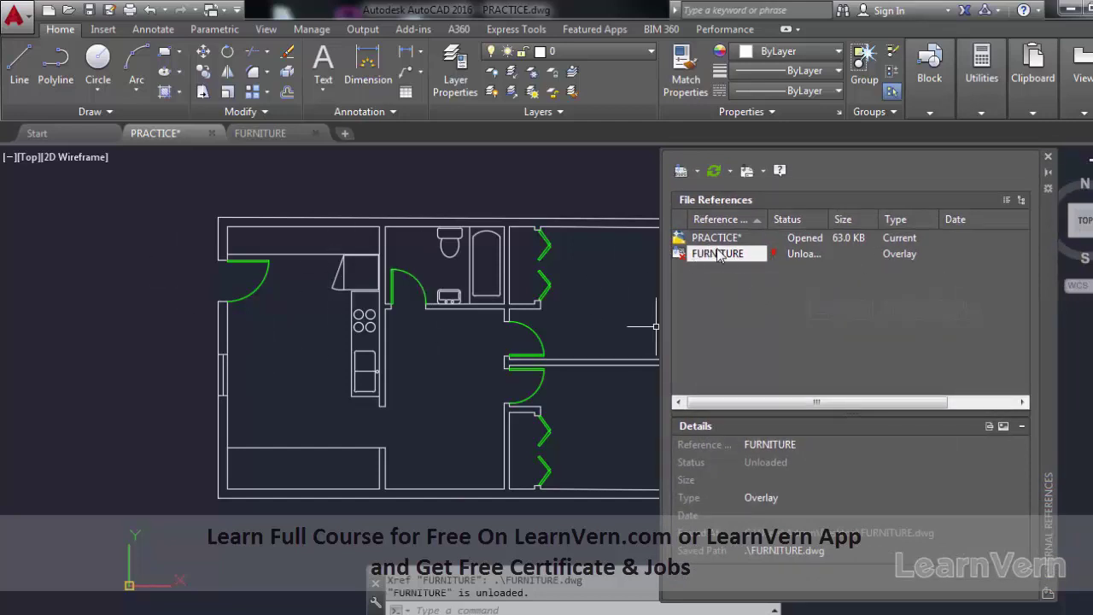
Reload the FURNITURE reference, then detach it from the drawing
right_click(719, 256)
left_click(766, 321)
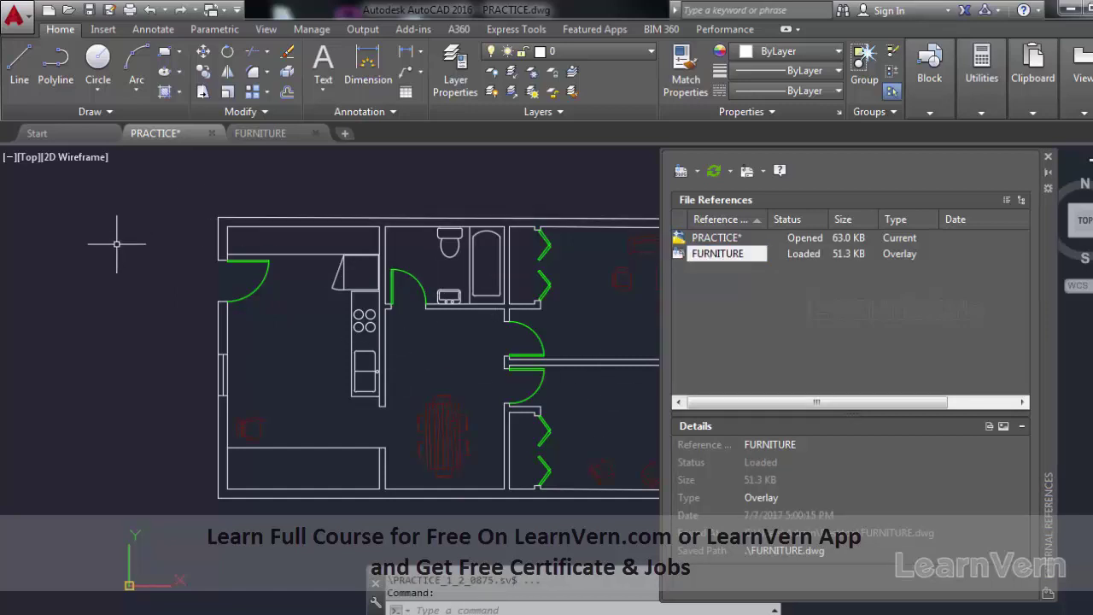
key("Escape")
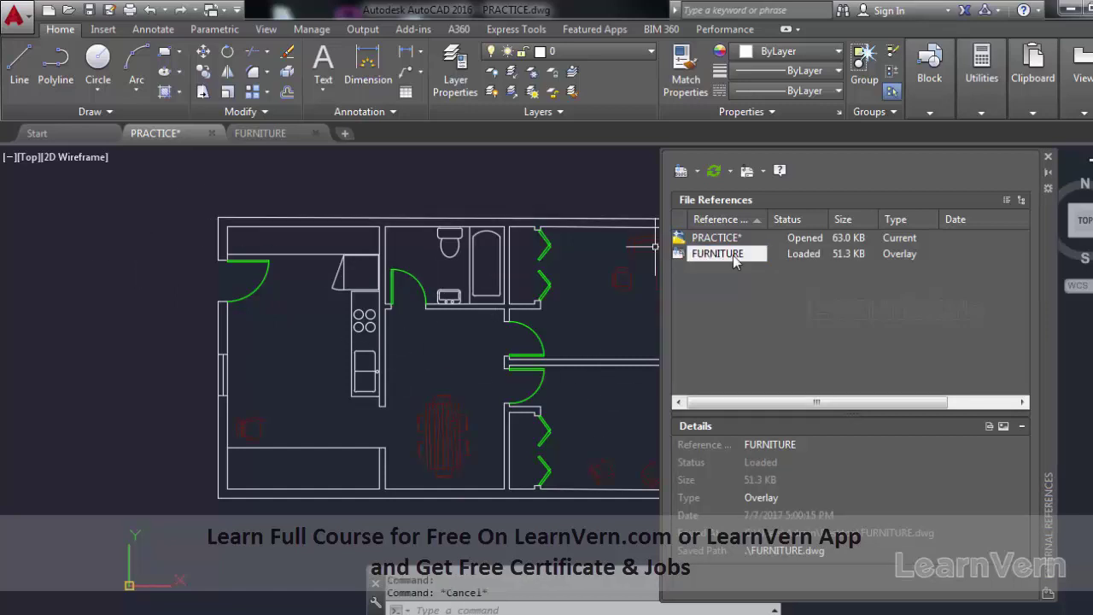
right_click(734, 262)
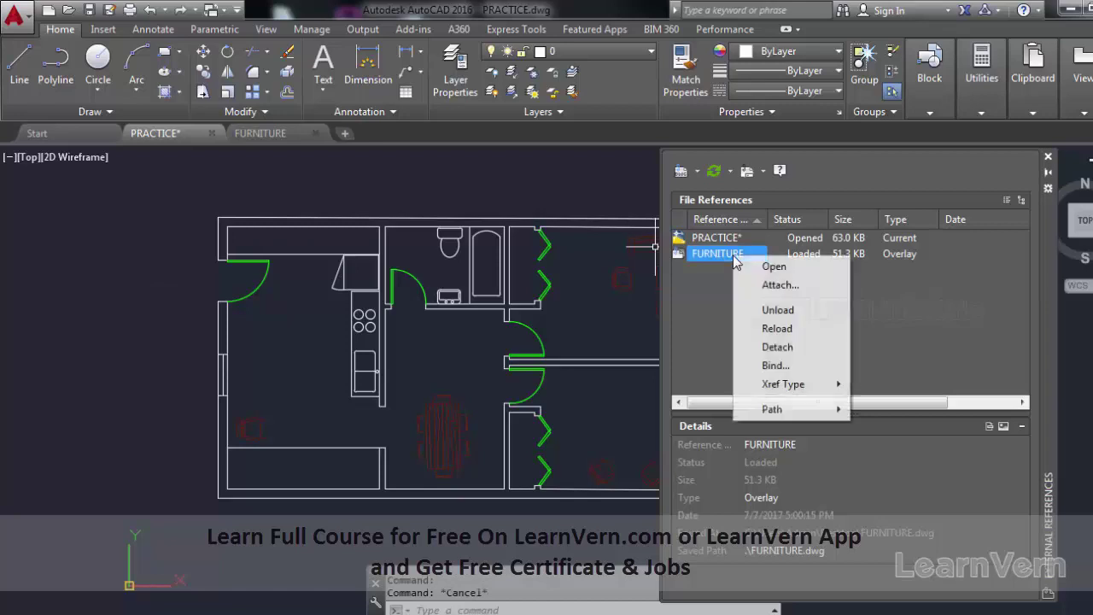
left_click(774, 349)
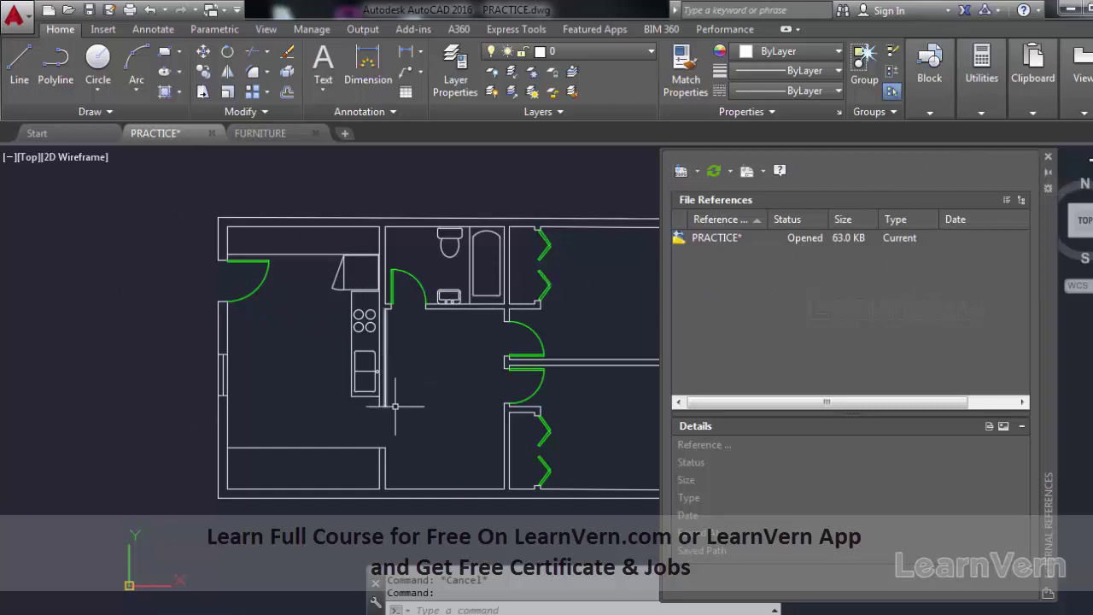
Reopen External References with XREF and bind FURNITURE using the Bind option
left_click(1049, 159)
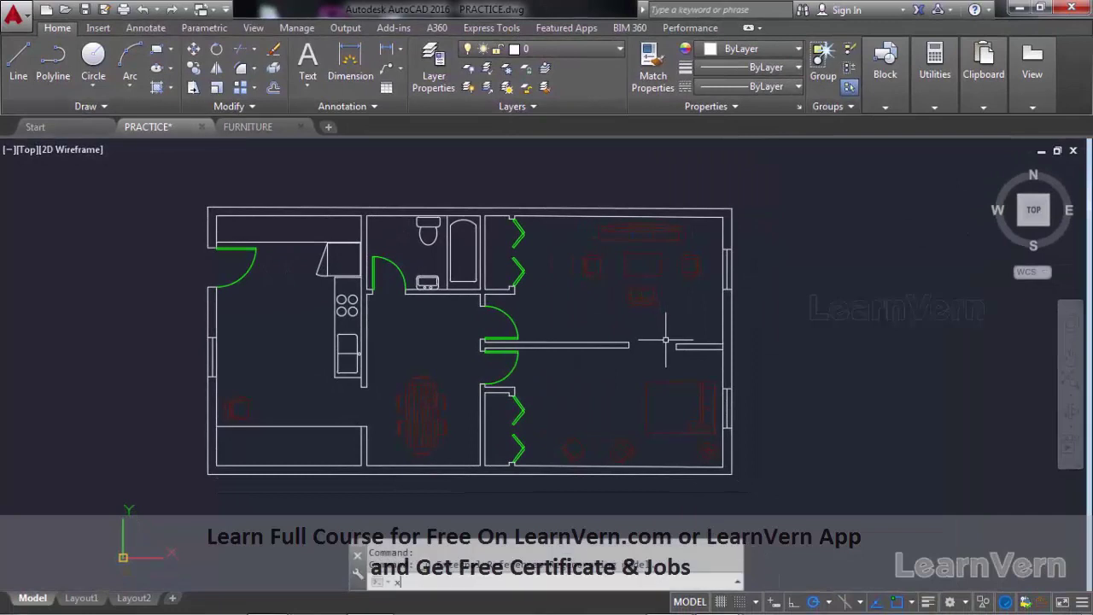
type("xref")
key("Return")
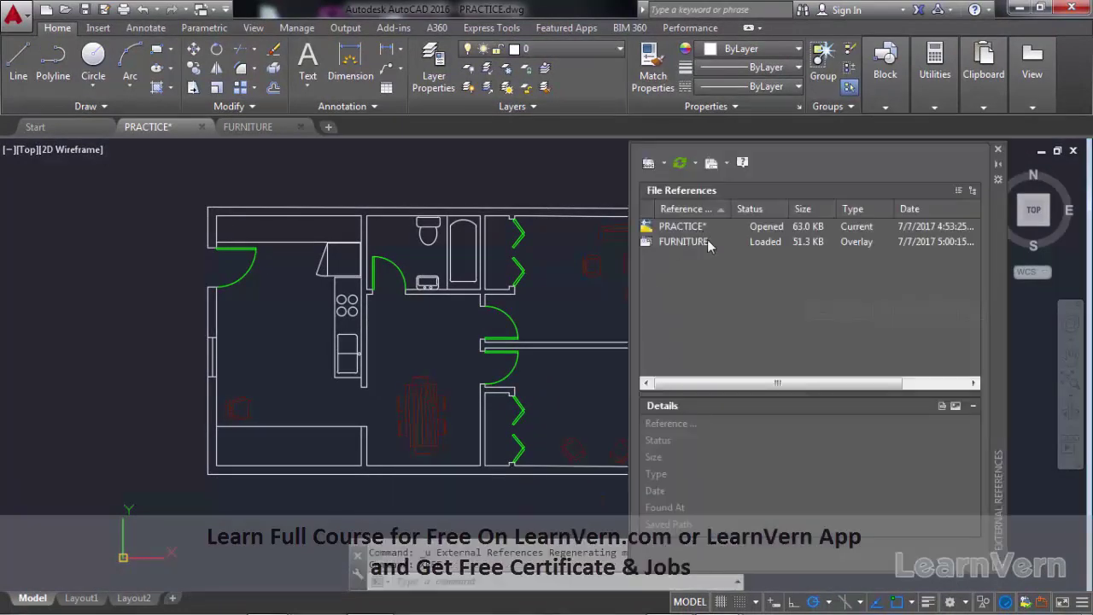
left_click(683, 243)
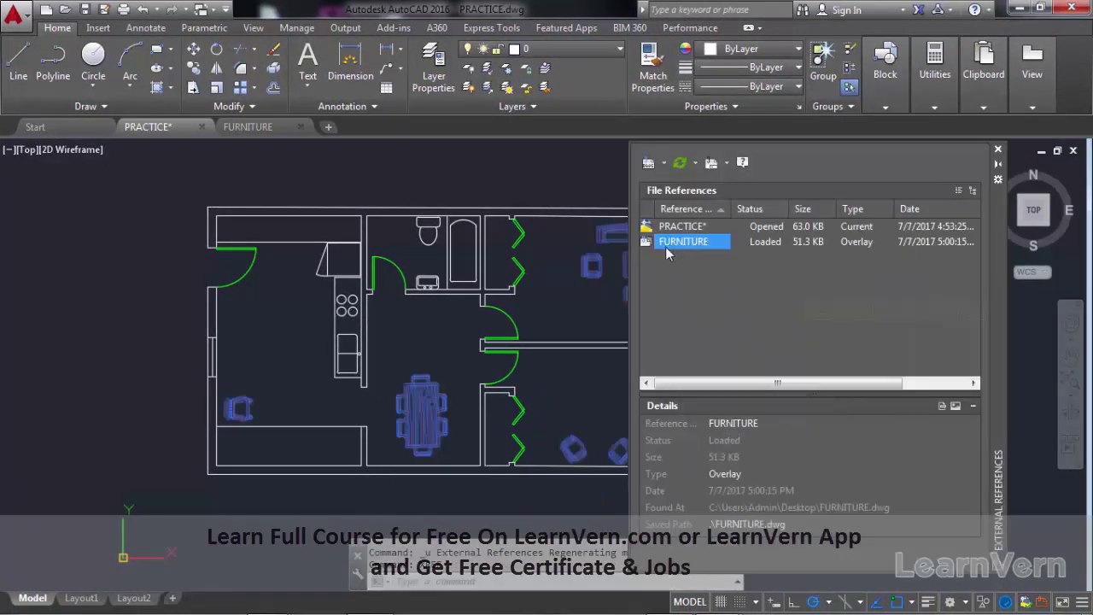
right_click(691, 247)
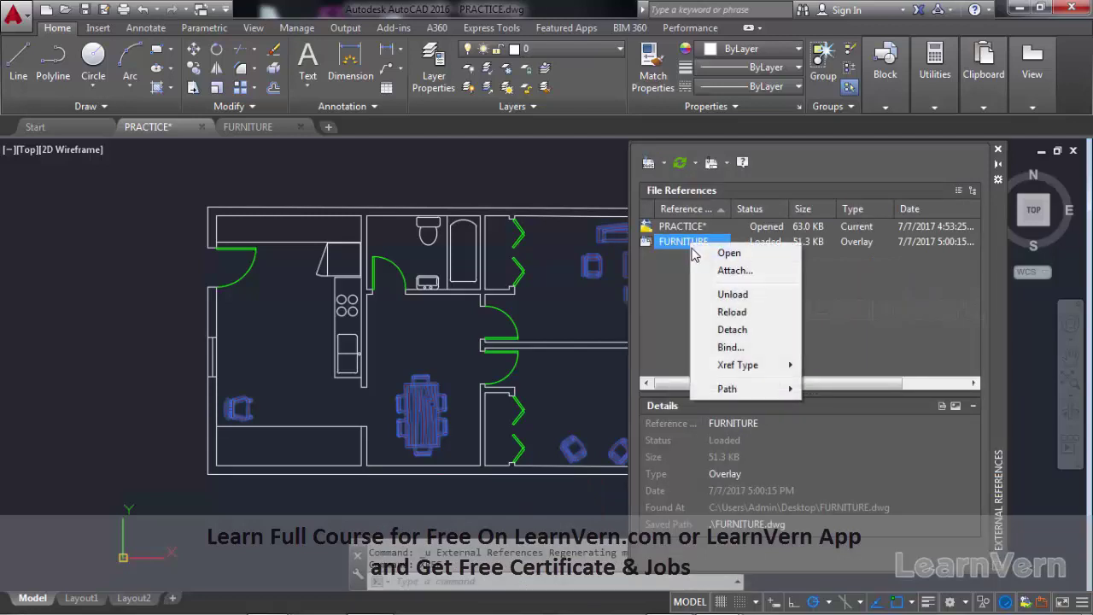
left_click(731, 348)
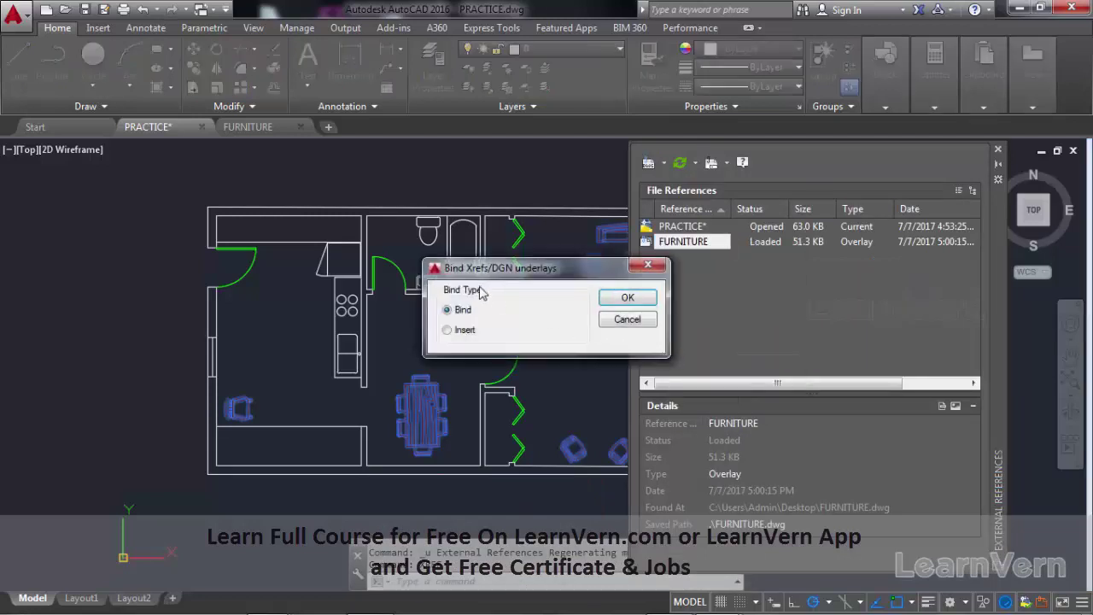
left_click_drag(494, 272, 528, 243)
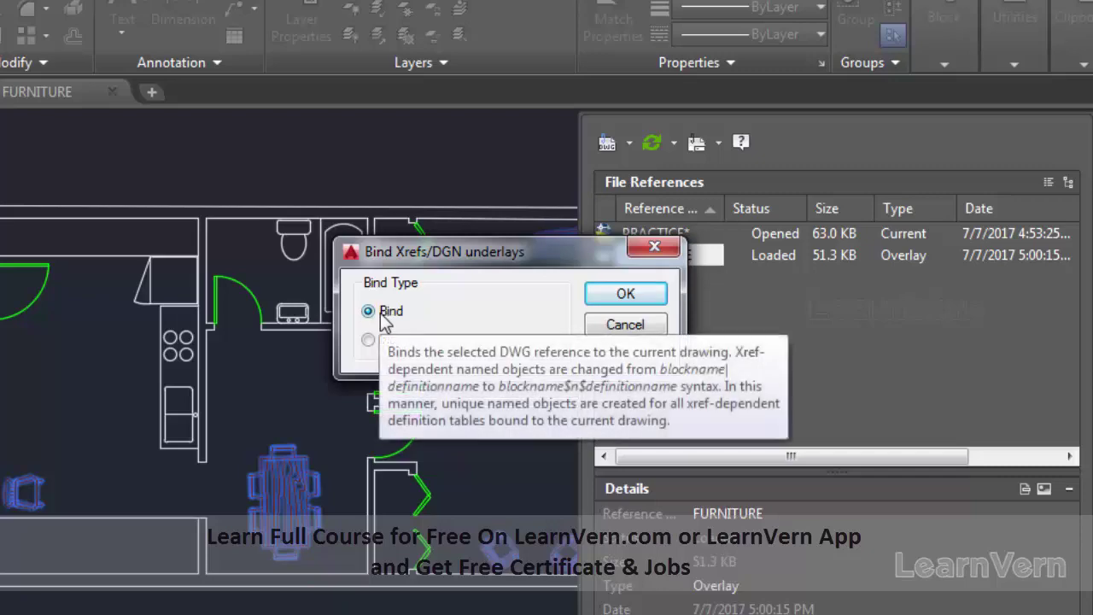
left_click(626, 295)
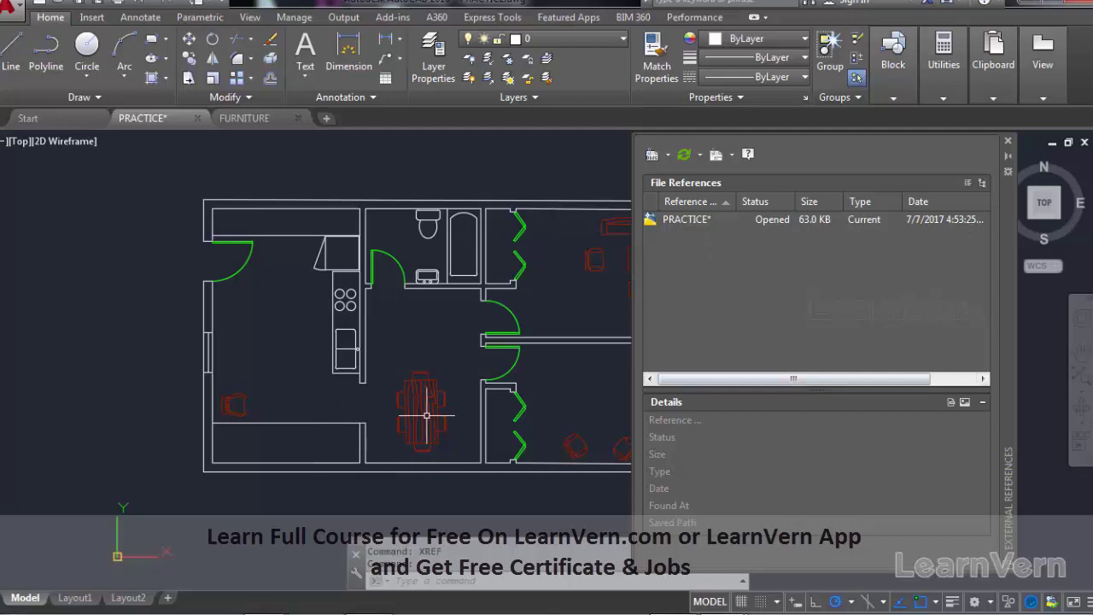
Close the External References palette and check the FURNITURE$0$FURNITURE layer in the Layer list
left_click(1008, 142)
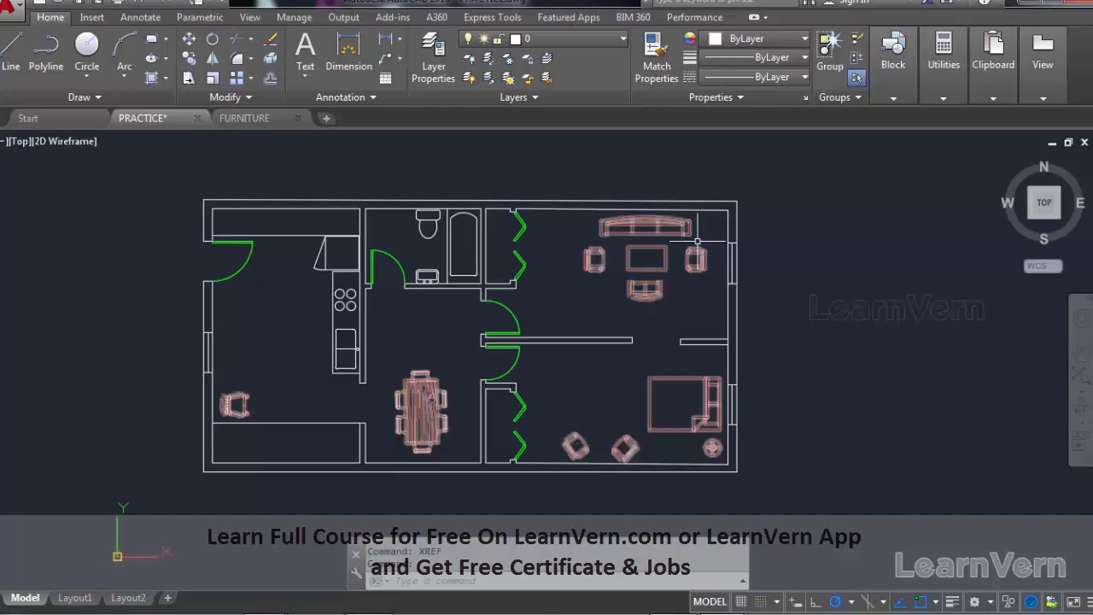
left_click(560, 39)
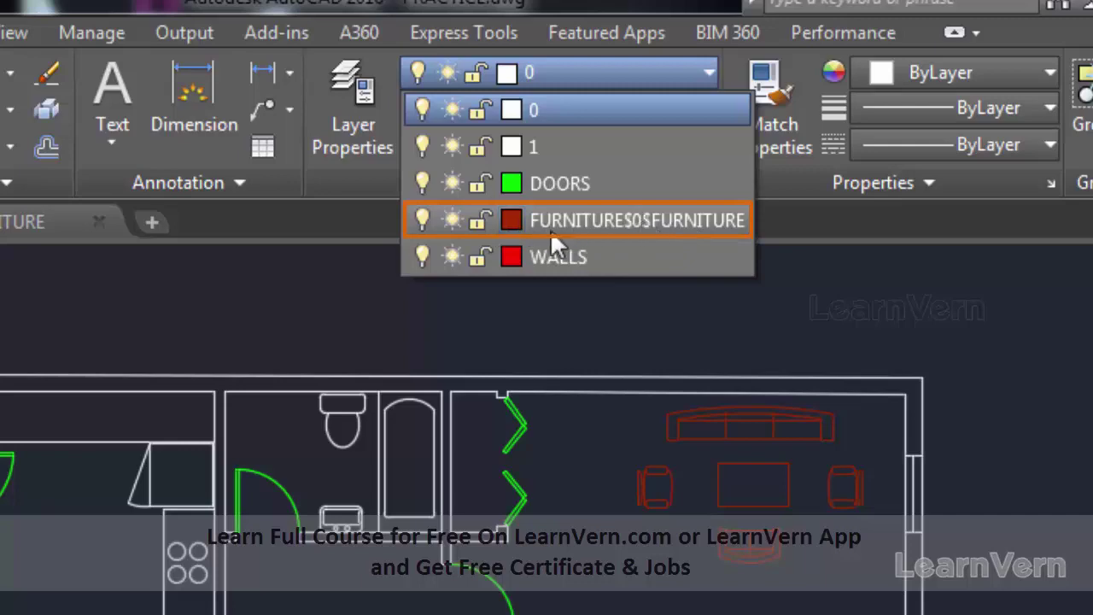
left_click(938, 294)
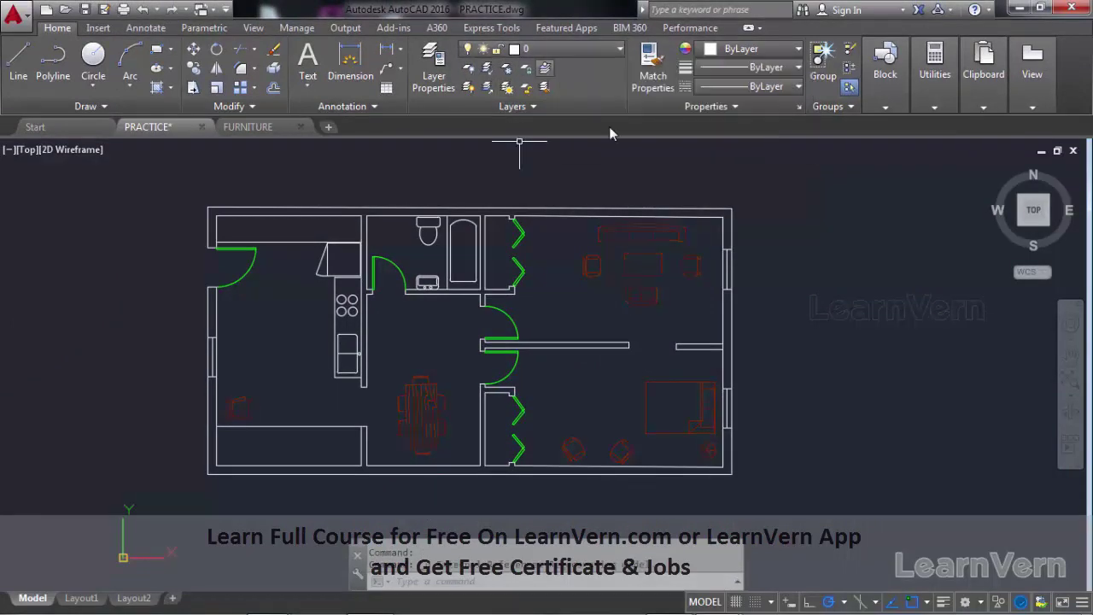
Check the layer list, then undo the earlier bind of the FURNITURE reference
left_click(555, 48)
left_click(579, 175)
key("ctrl+z")
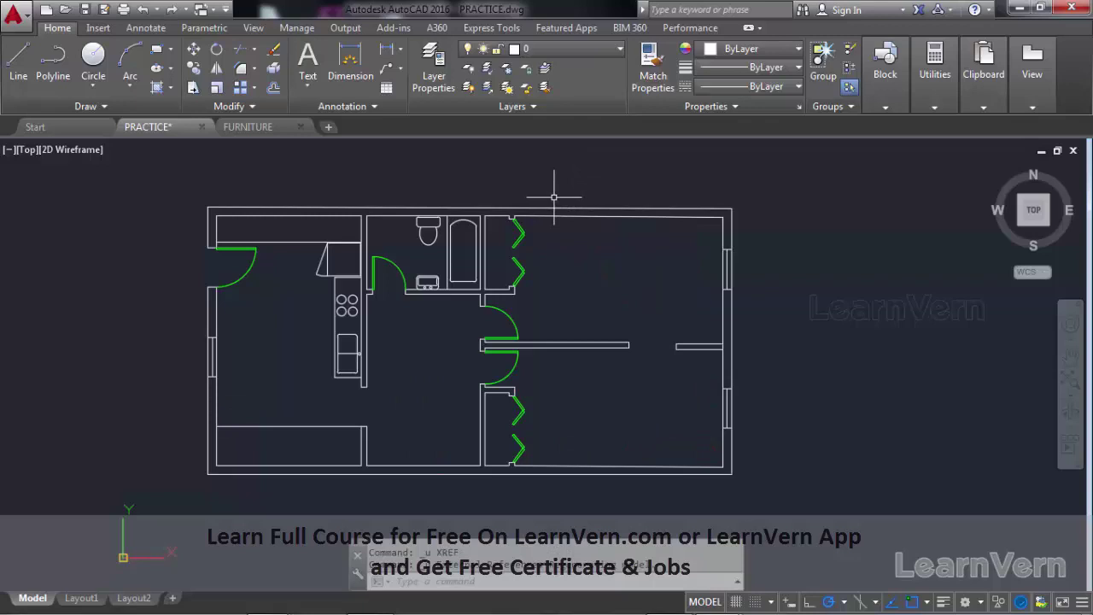
Reload the unloaded FURNITURE reference via the XR External References palette
type("xref")
key("Return")
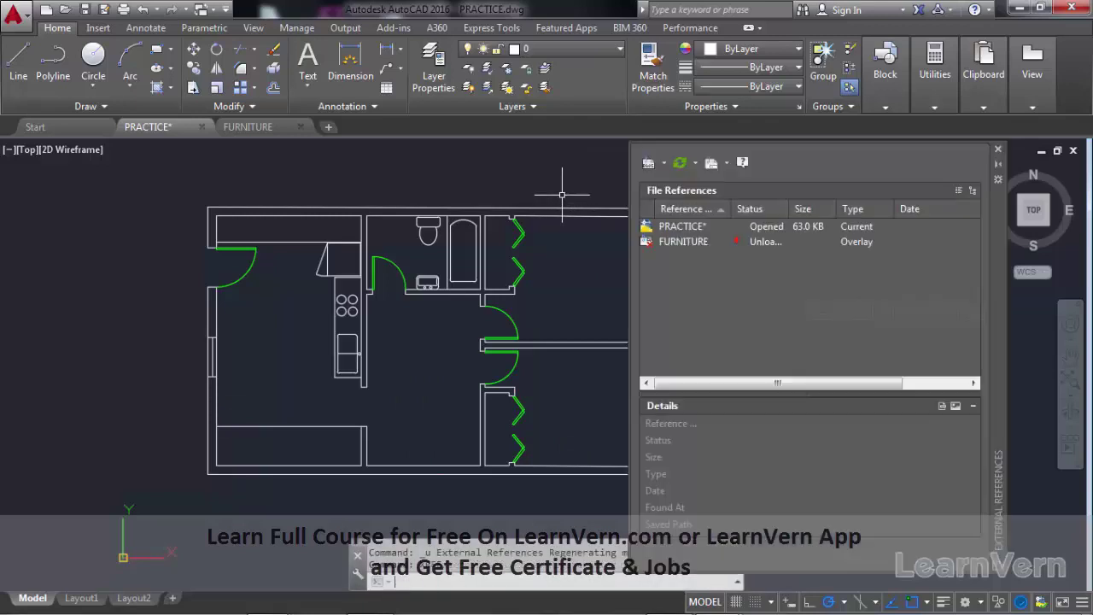
left_click(694, 244)
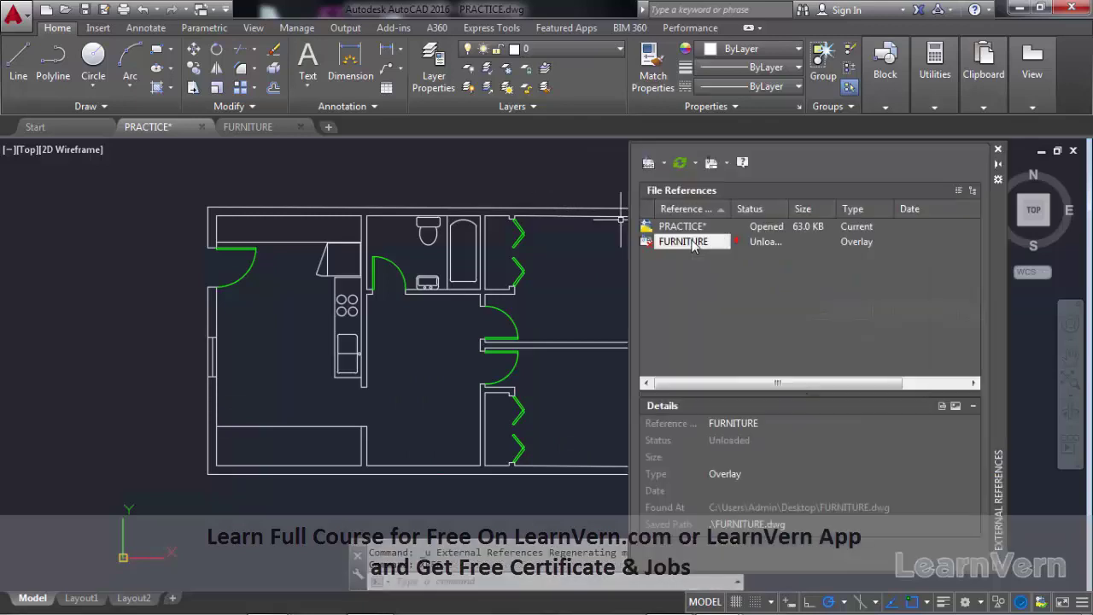
right_click(693, 243)
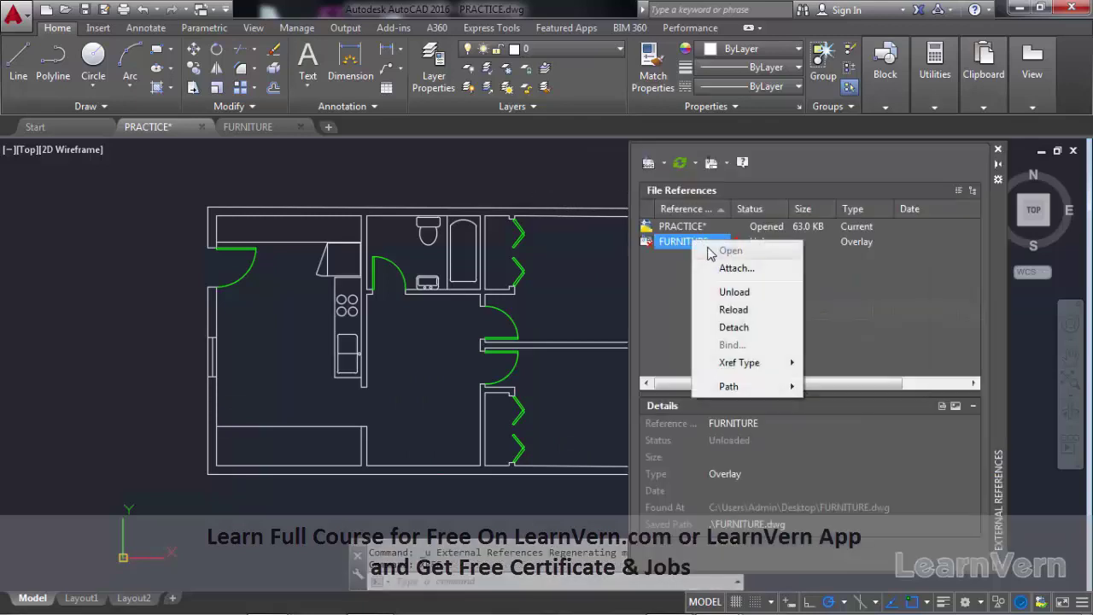
left_click(735, 310)
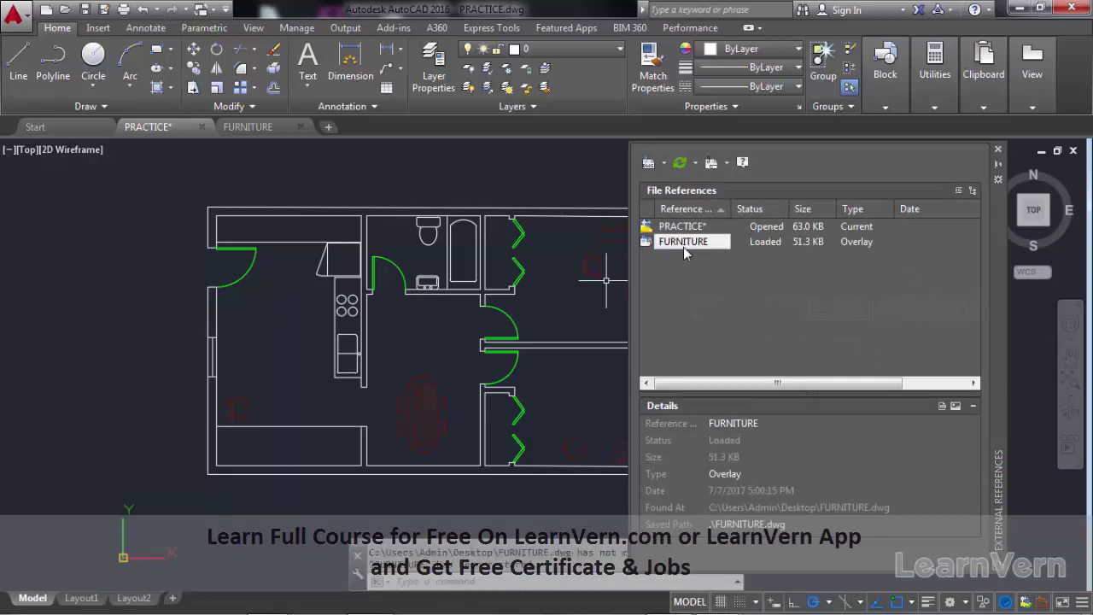
Bind FURNITURE into PRACTICE using the Insert bind type
right_click(686, 248)
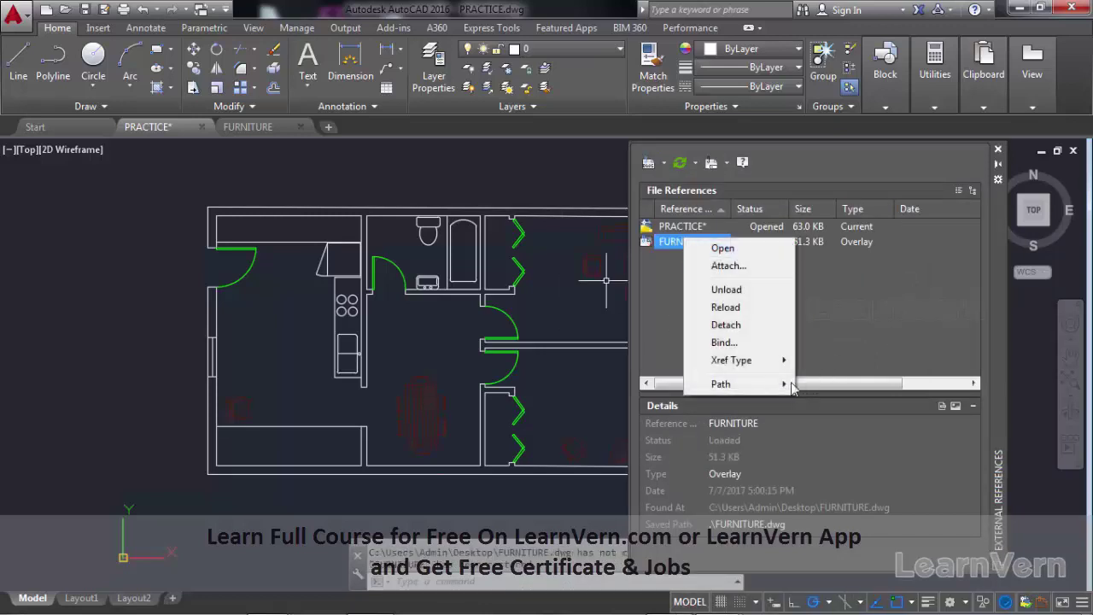
left_click(742, 344)
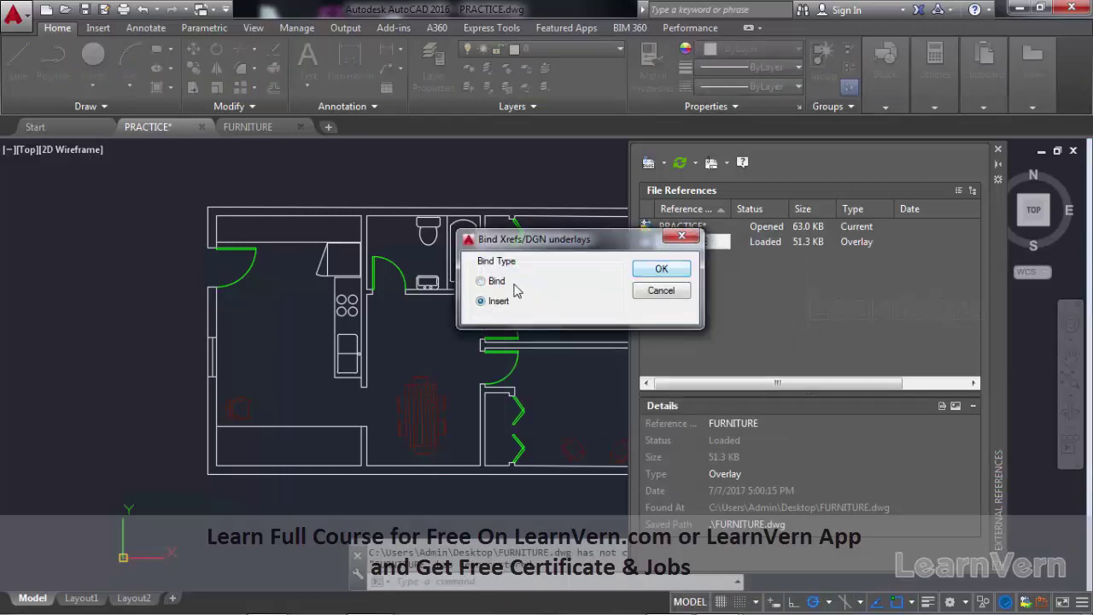
left_click(662, 270)
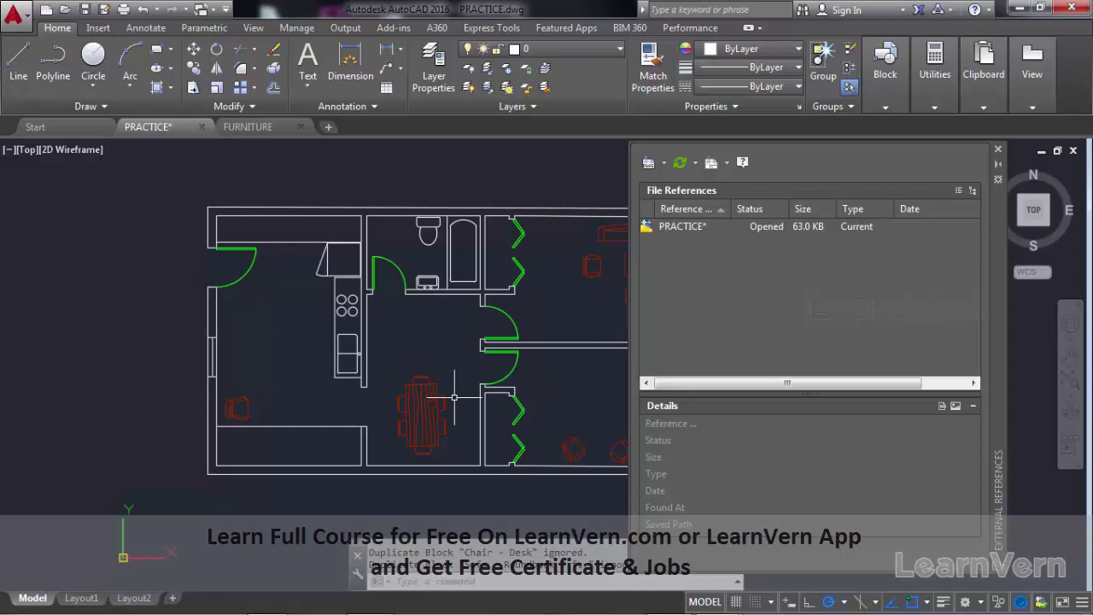
mouse_move(1033, 209)
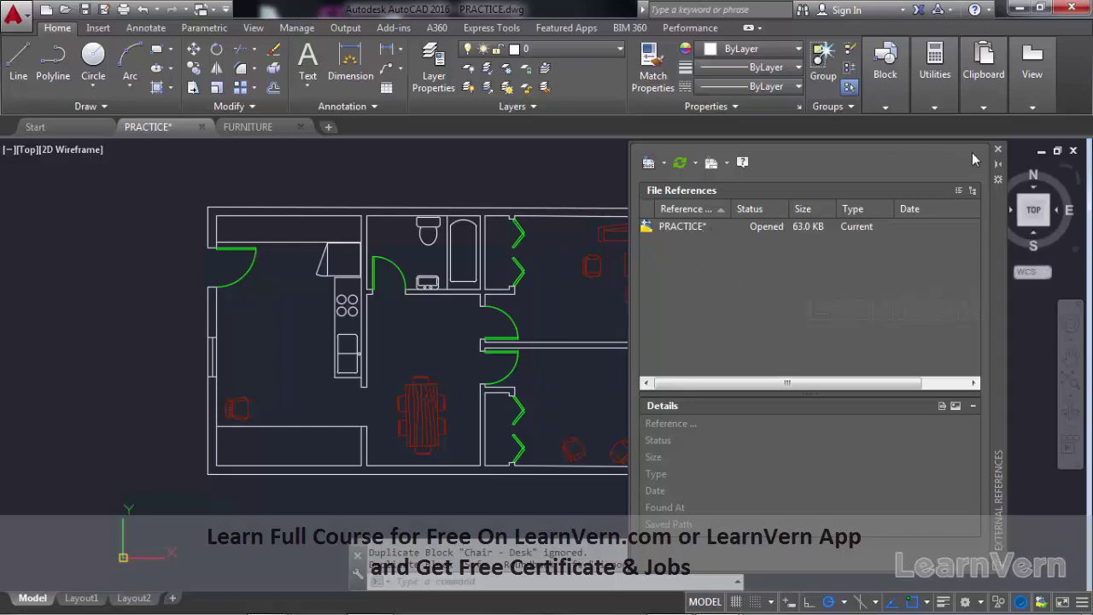
Close the External References palette and make FURNITURE the current layer
left_click(998, 151)
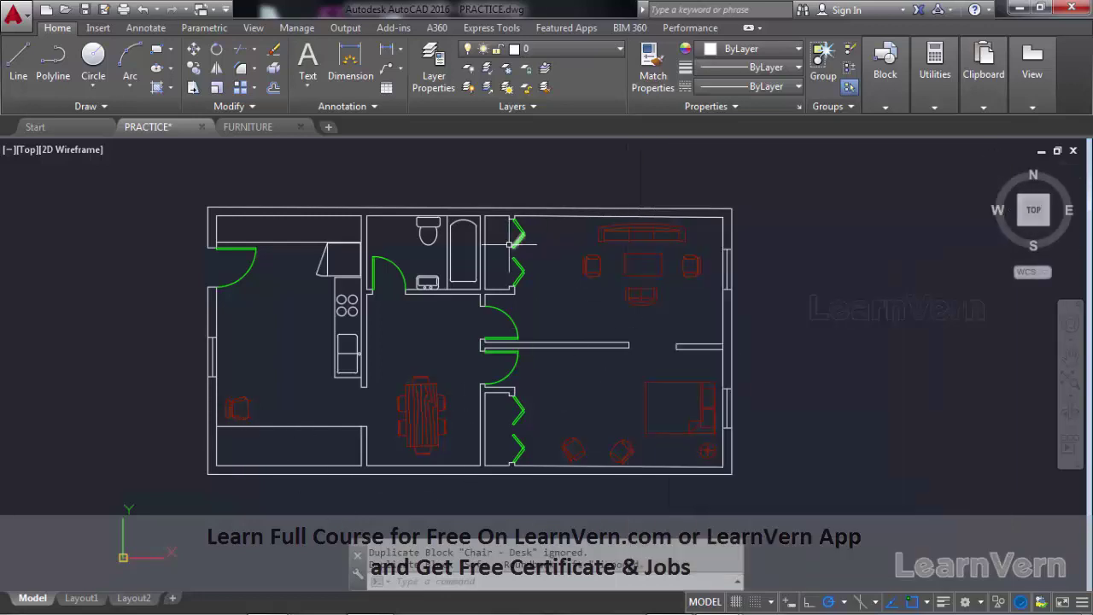
left_click(576, 52)
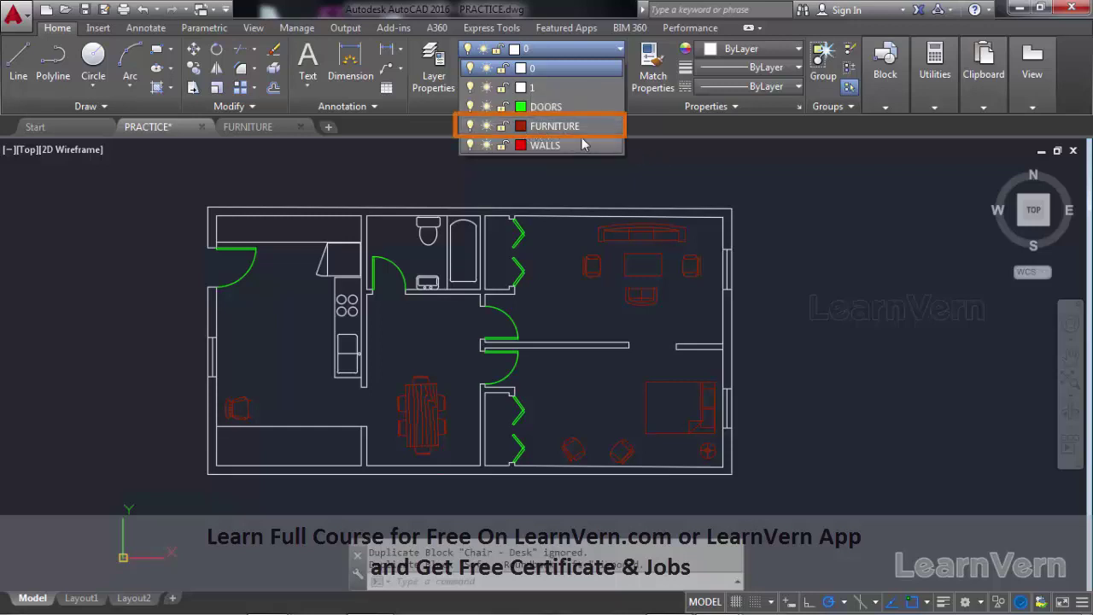
left_click(544, 127)
Draw a red circle just to the right of the floor plan
left_click(93, 57)
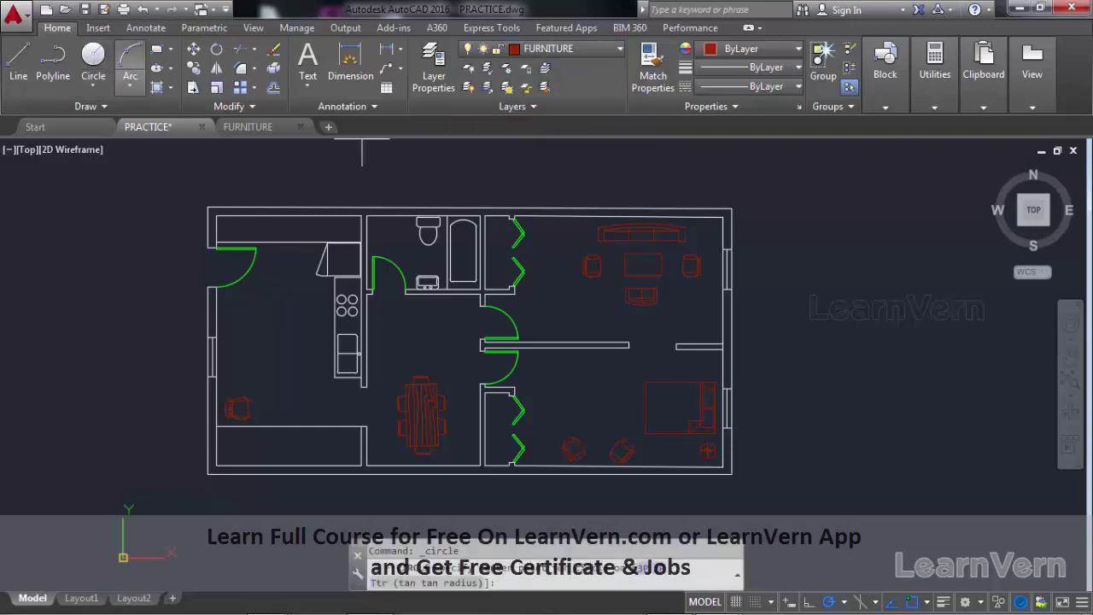
left_click(827, 241)
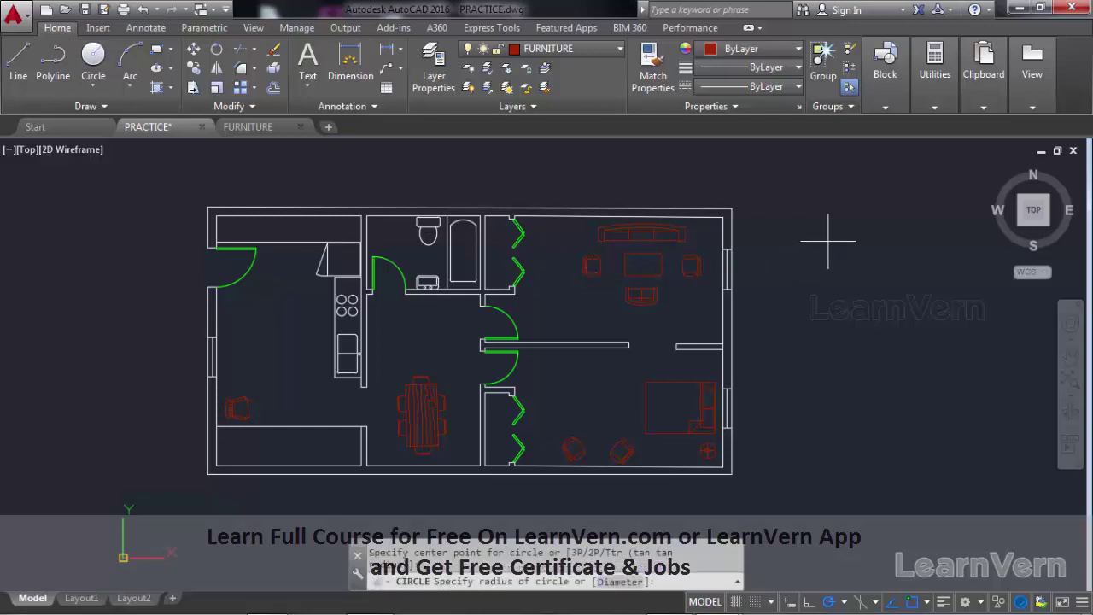
left_click(821, 287)
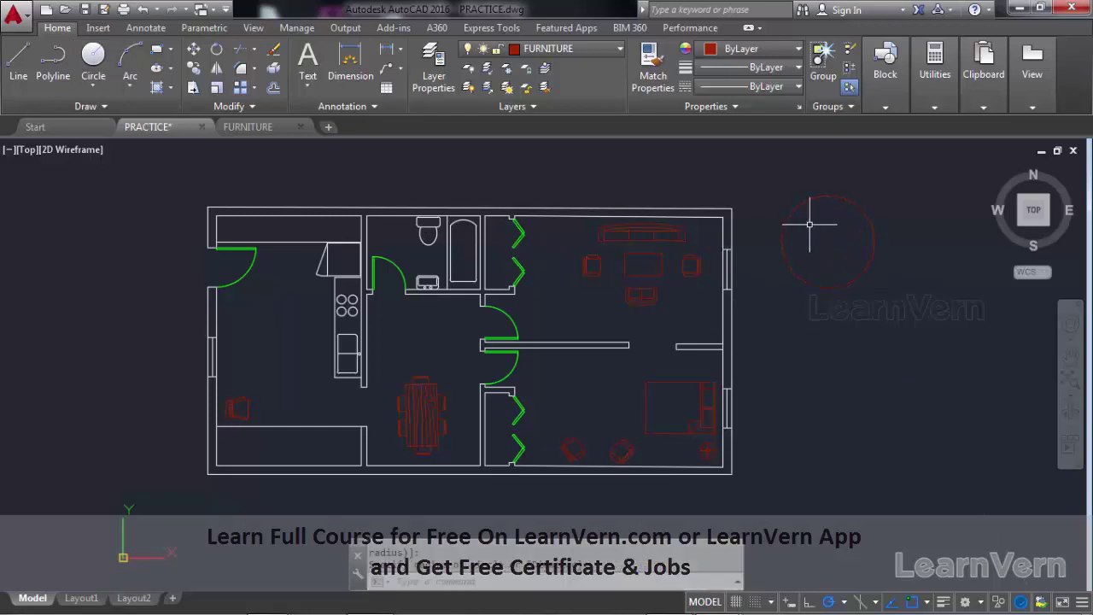